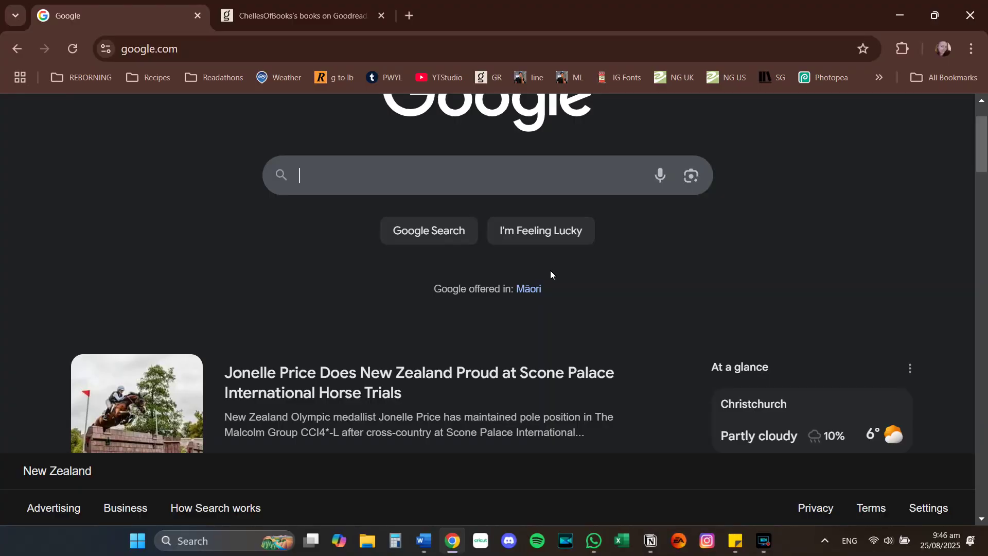
- Search Google Images for 'cruel is the light' and filter to book covers
click(303, 165)
text(cr)
click(382, 216)
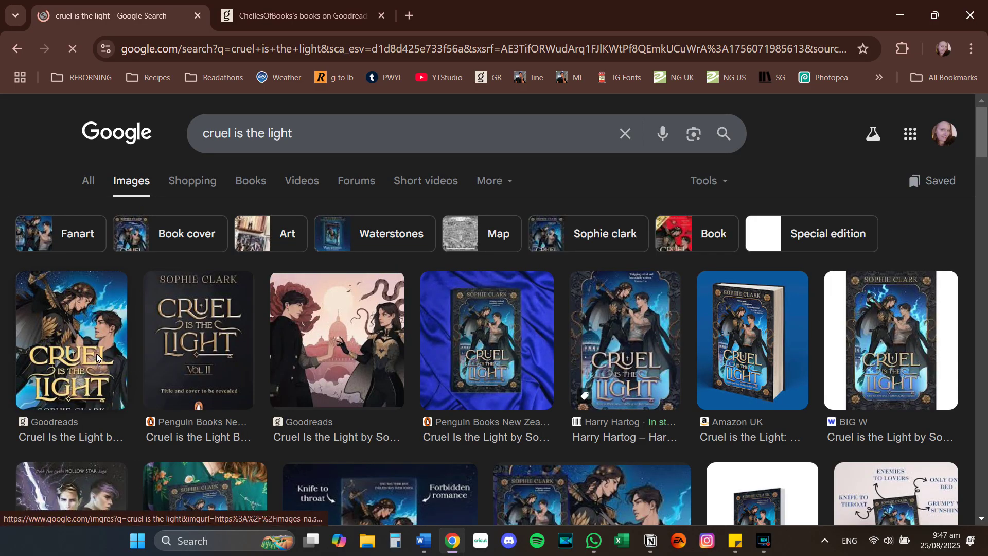
click(165, 239)
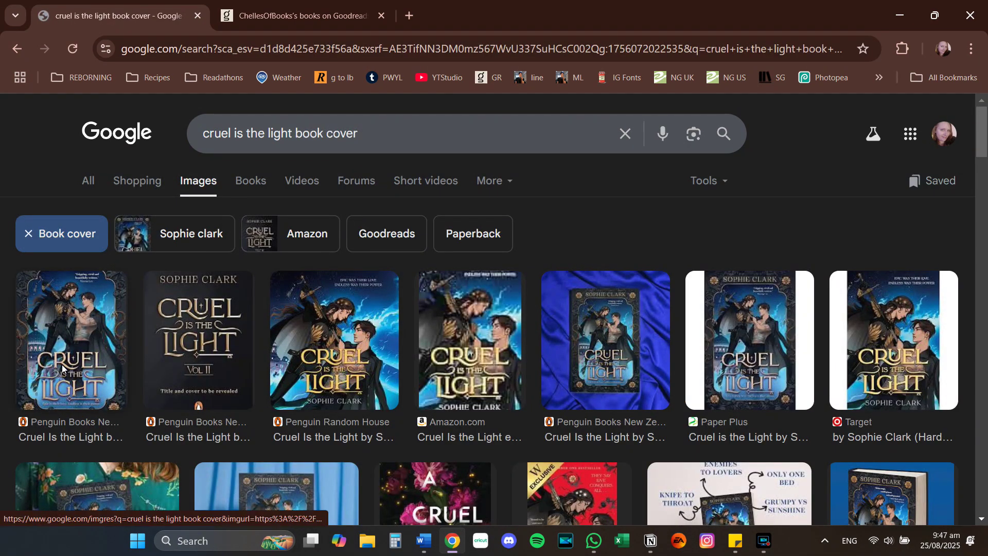
- Save the first Penguin Books cover result to Downloads as 9781761340512.jpg
click(61, 364)
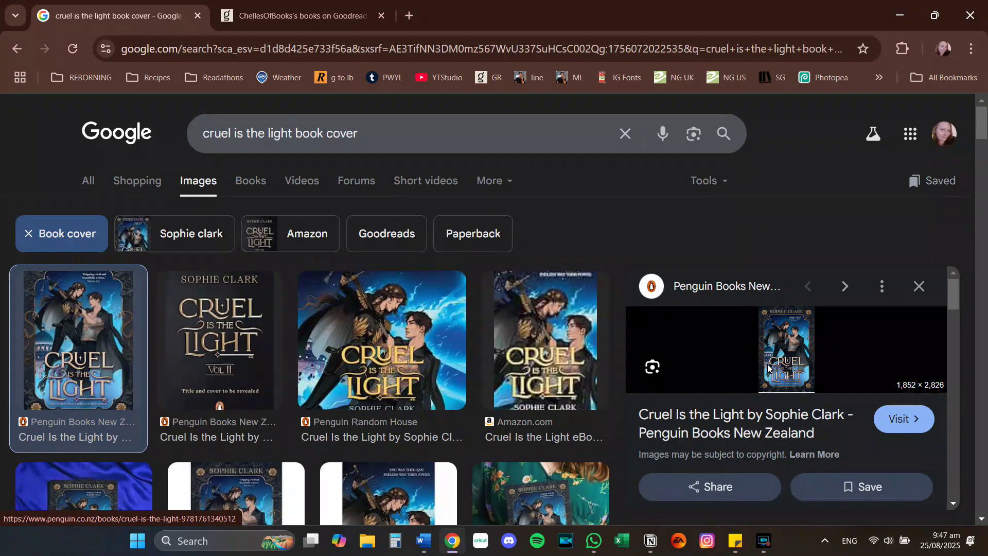
right_click(800, 345)
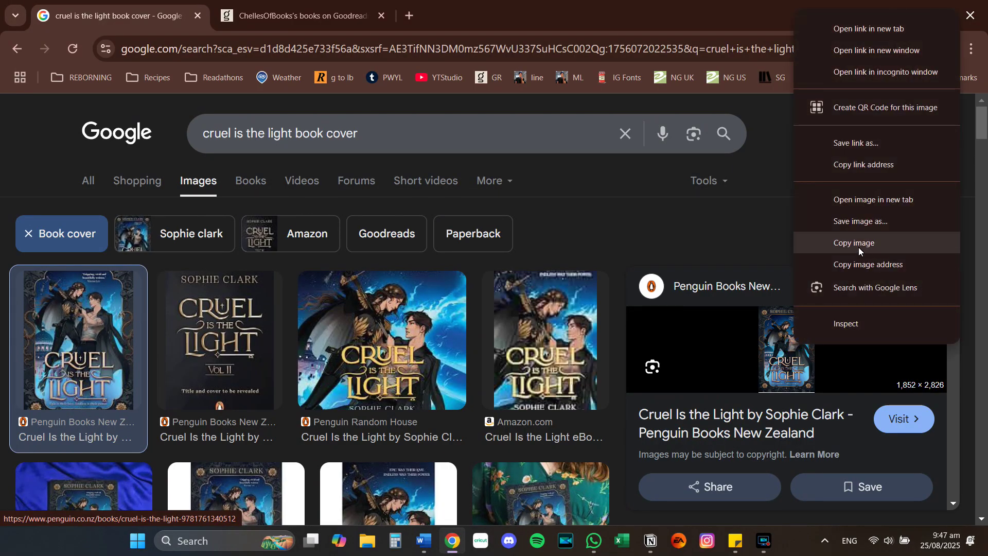
click(857, 227)
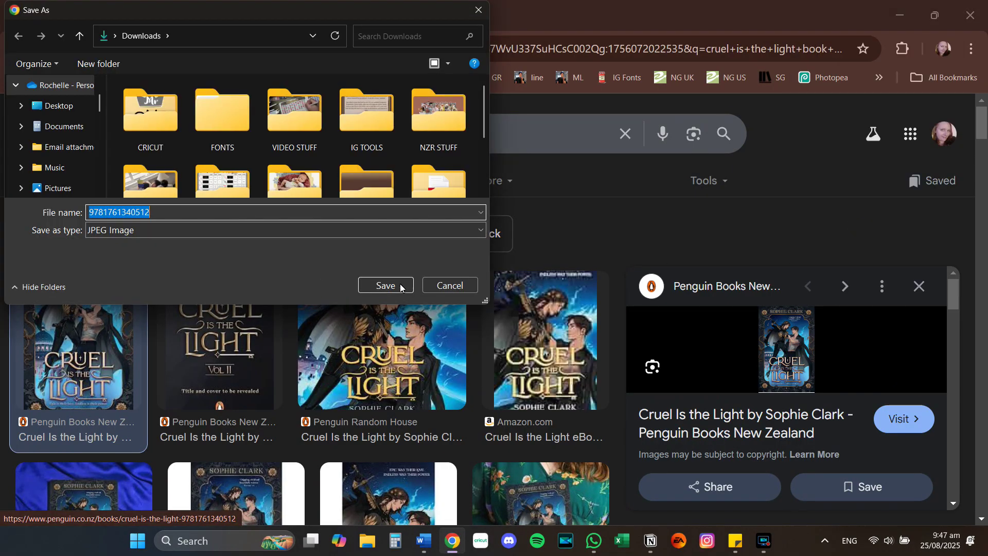
click(386, 286)
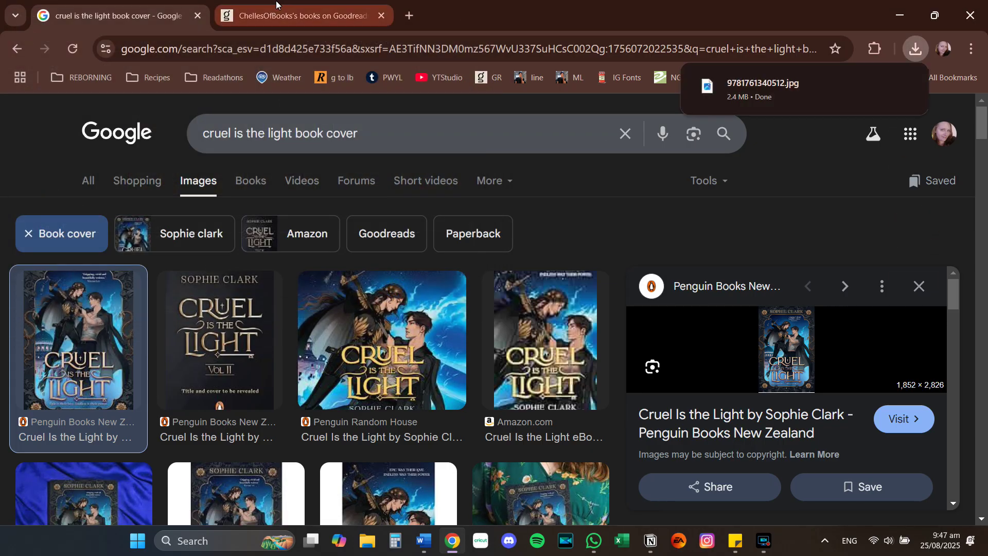
- Open Throne in the Dark from Goodreads My Books and save its cover as 62232755.jpg
click(276, 2)
scroll(398, 346, down, 8)
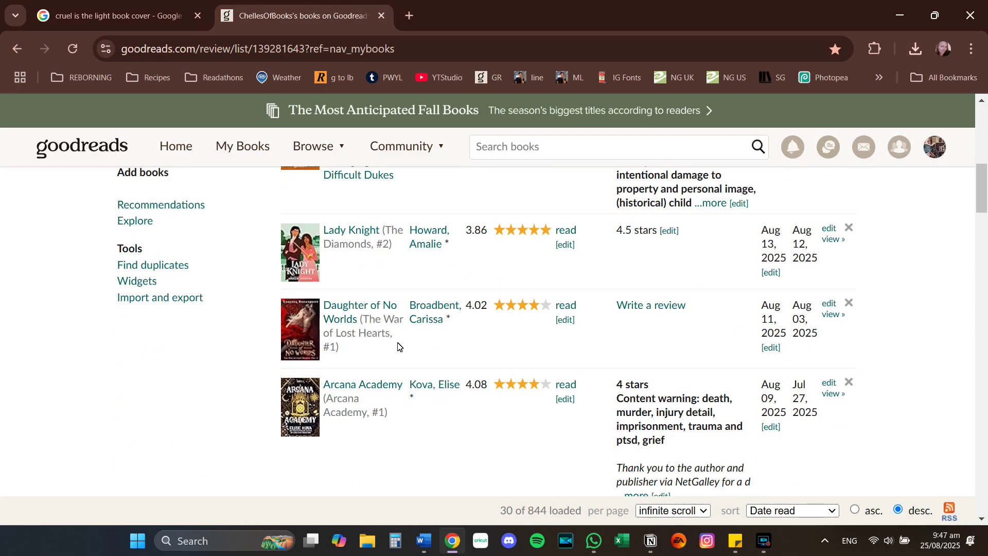
scroll(397, 347, down, 10)
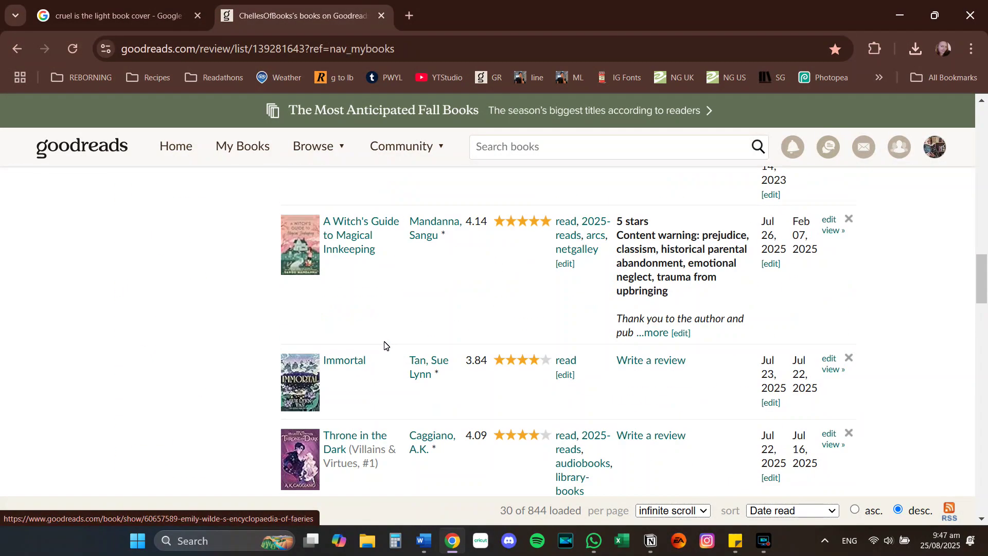
scroll(384, 346, down, 3)
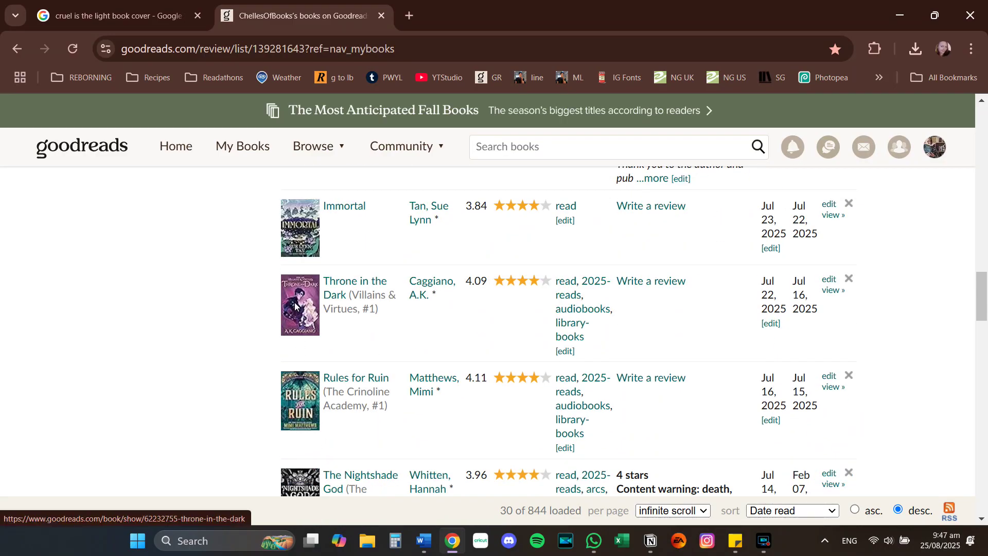
click(315, 374)
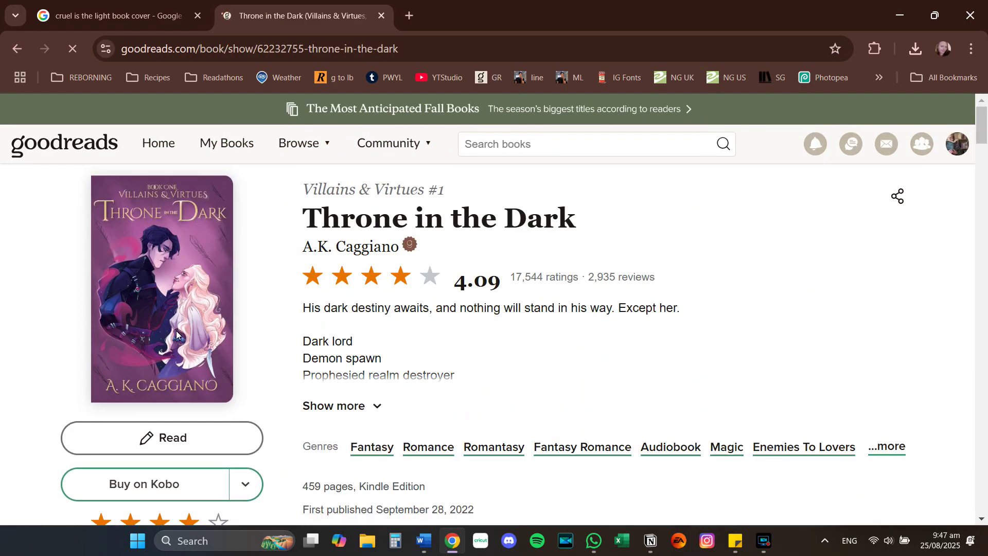
right_click(161, 310)
click(227, 353)
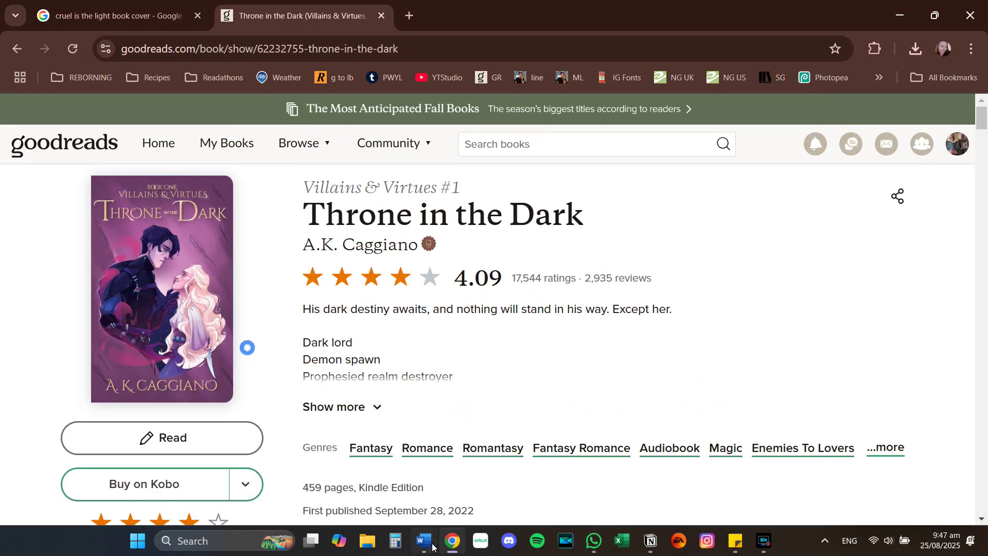
click(363, 280)
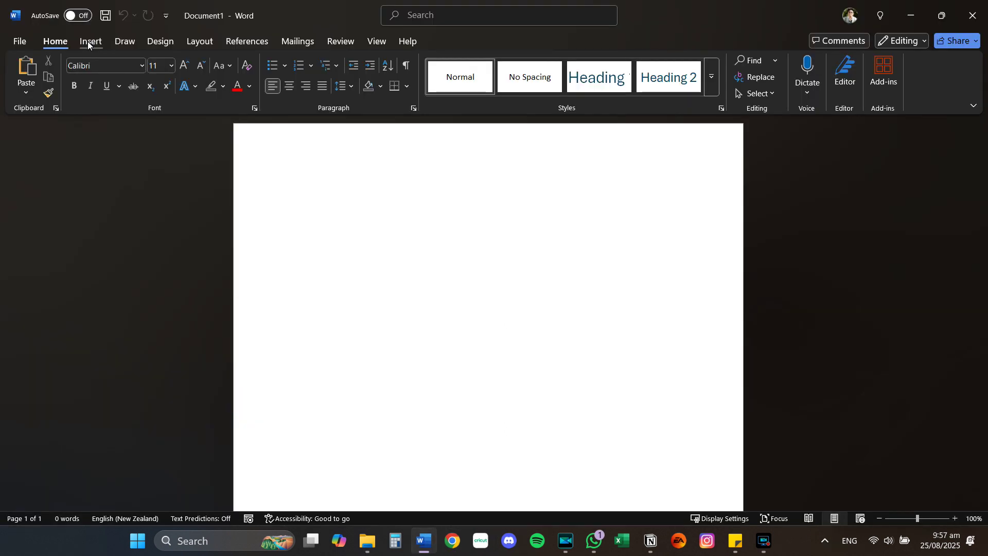
- Browse Insert Picture to Downloads › IG TOOLS › 07 jul › books, shown as large icons
click(88, 41)
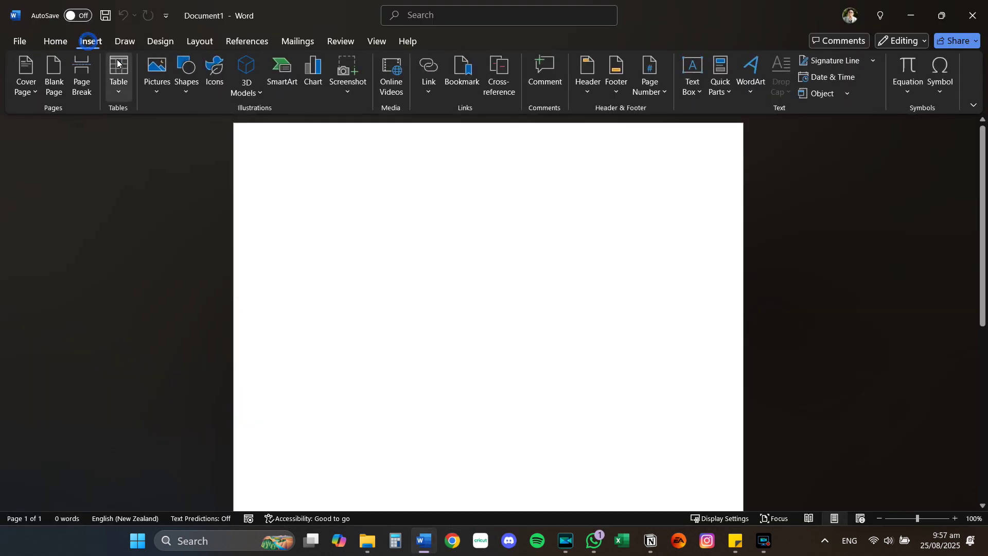
click(153, 85)
click(175, 131)
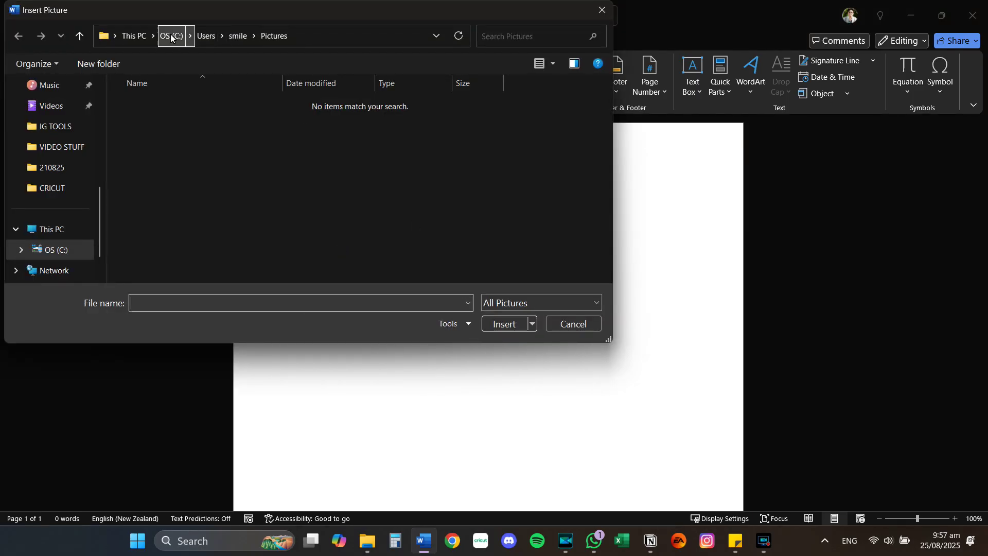
click(57, 127)
double_click(289, 227)
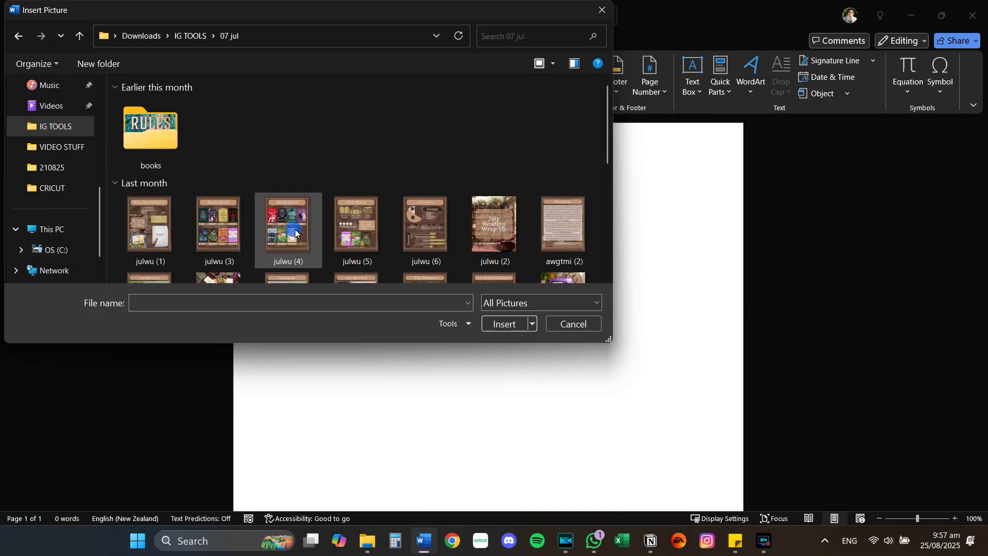
double_click(159, 134)
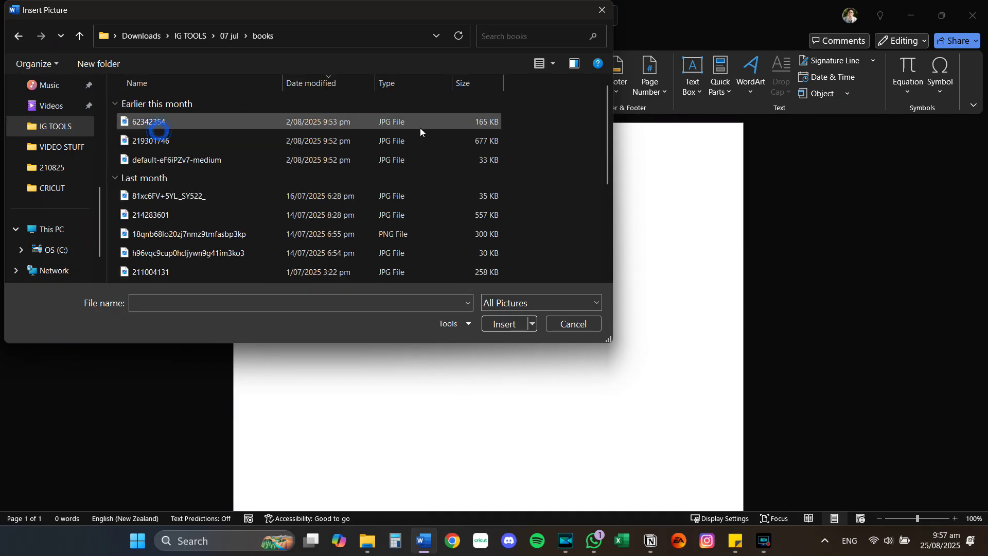
right_click(586, 138)
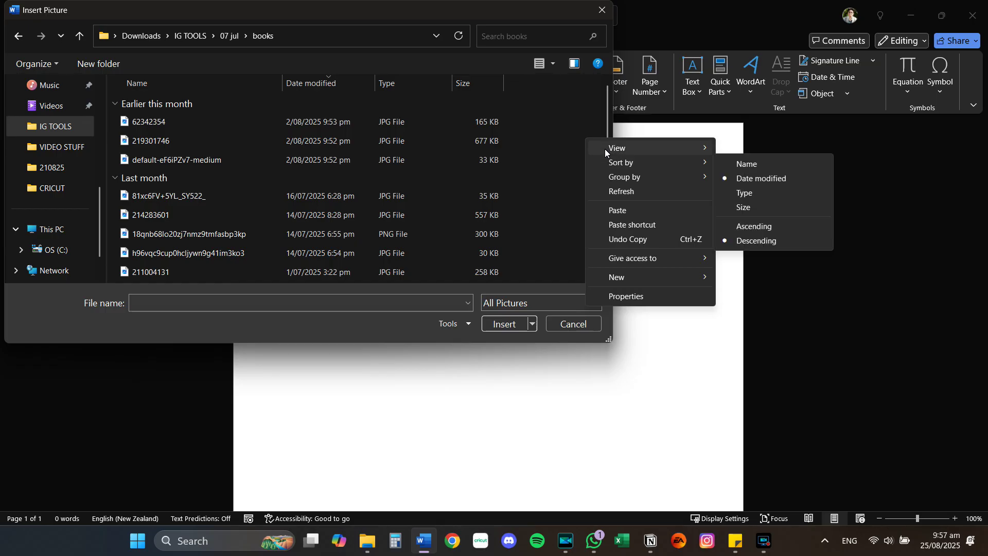
mouse_move(605, 147)
click(782, 162)
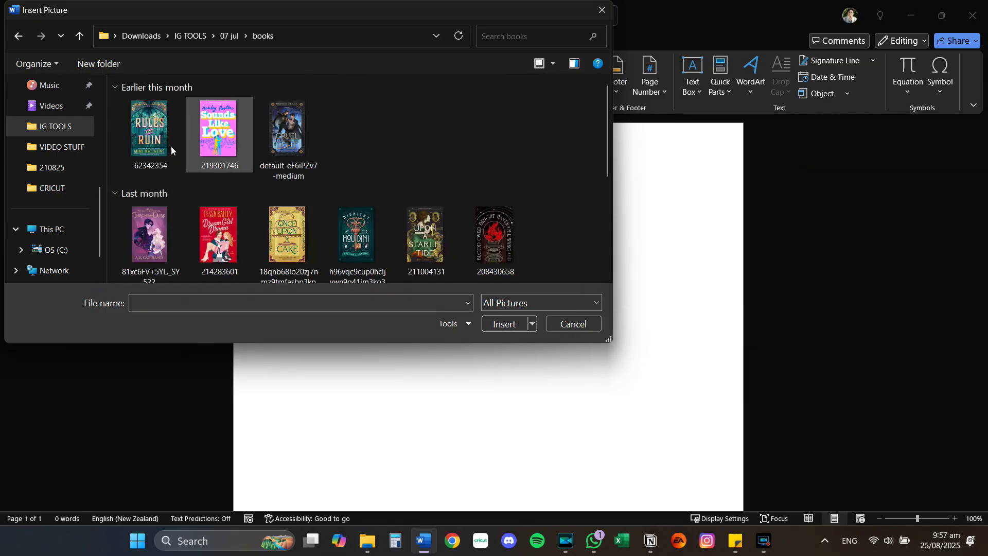
- Insert the Midnight at the Houdini cover from the books folder
click(356, 242)
double_click(356, 242)
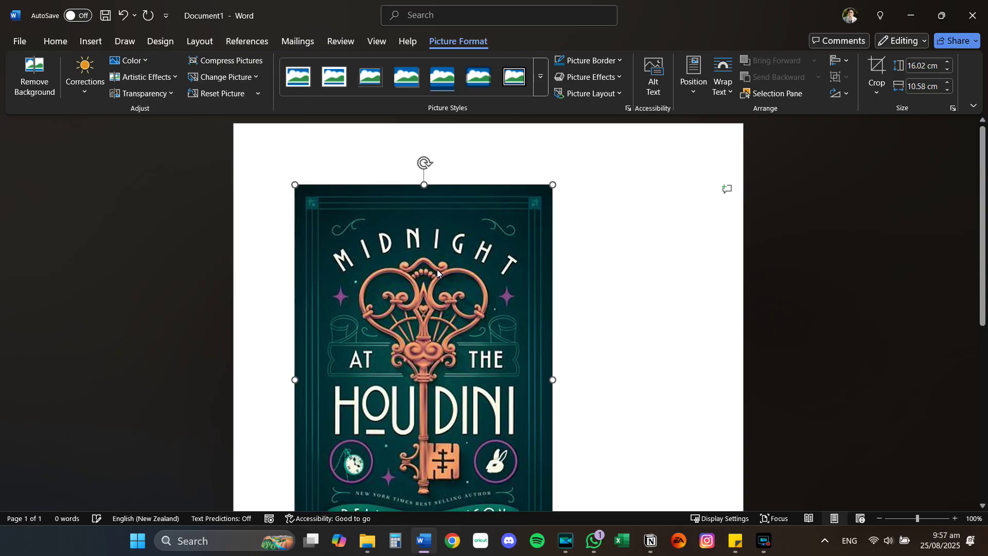
scroll(414, 275, down, 1)
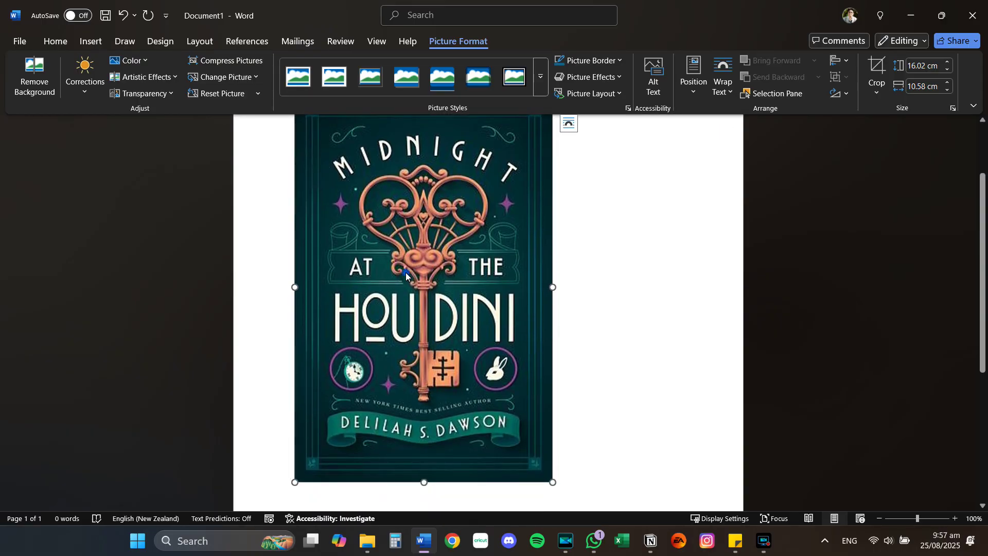
- Resize the cover to 3.77 cm tall by 2.49 cm wide, aspect ratio locked
right_click(405, 273)
click(447, 494)
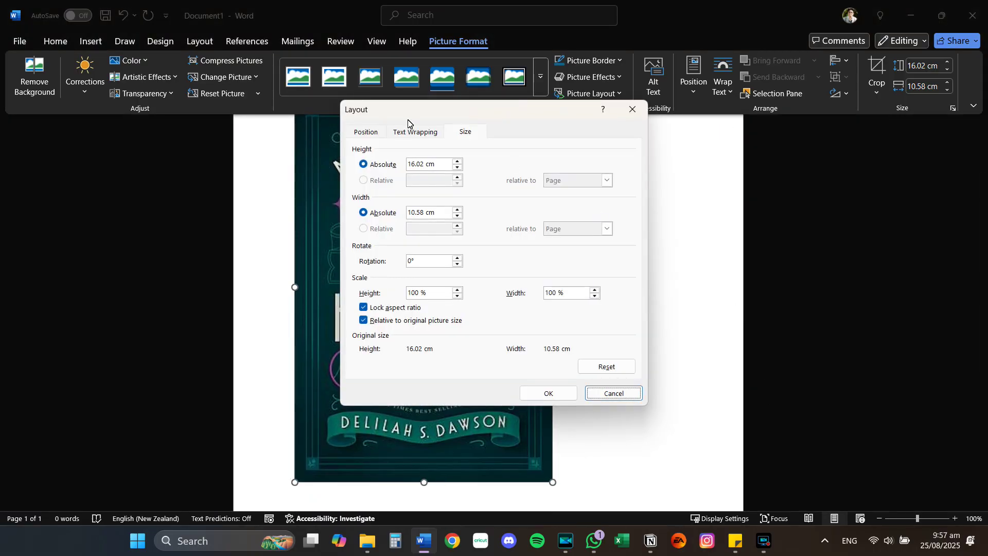
double_click(424, 165)
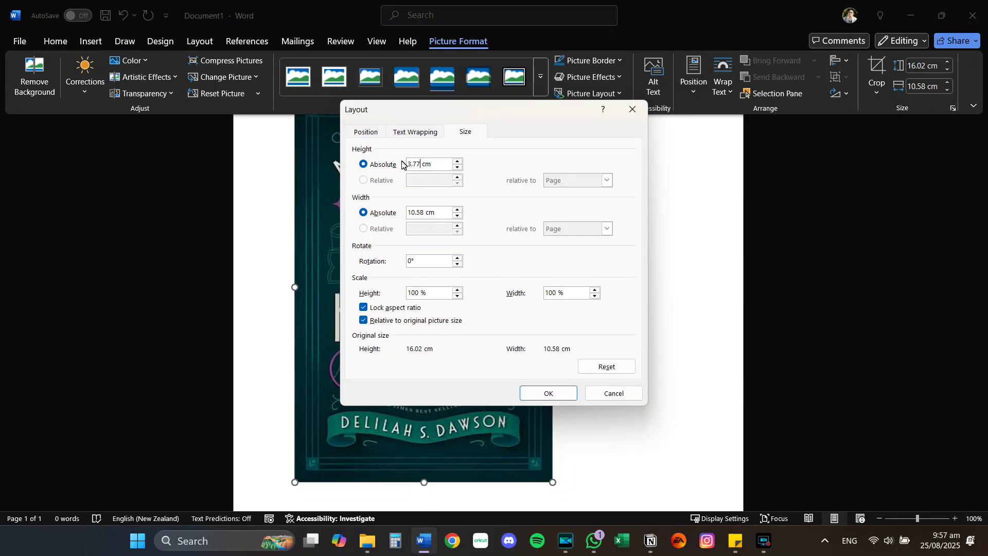
key(Return)
scroll(387, 303, up, 3)
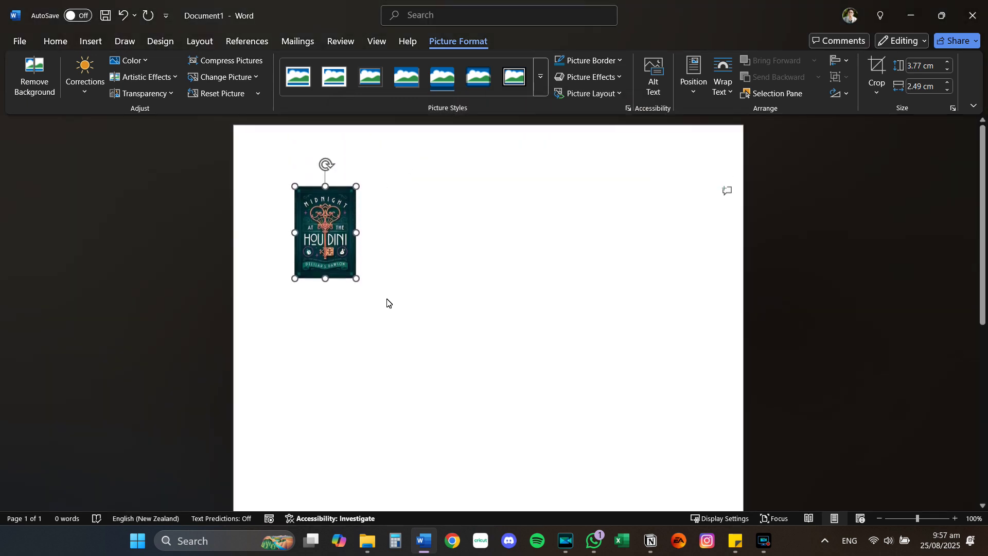
- Paste a second Houdini cover, resize it to 2.5 cm tall, then undo the change
click(420, 269)
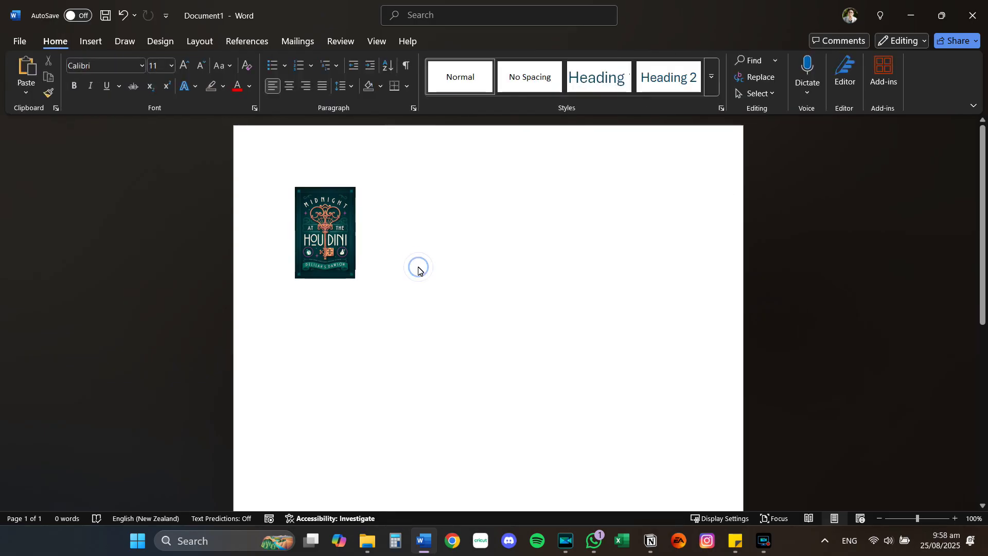
click(354, 241)
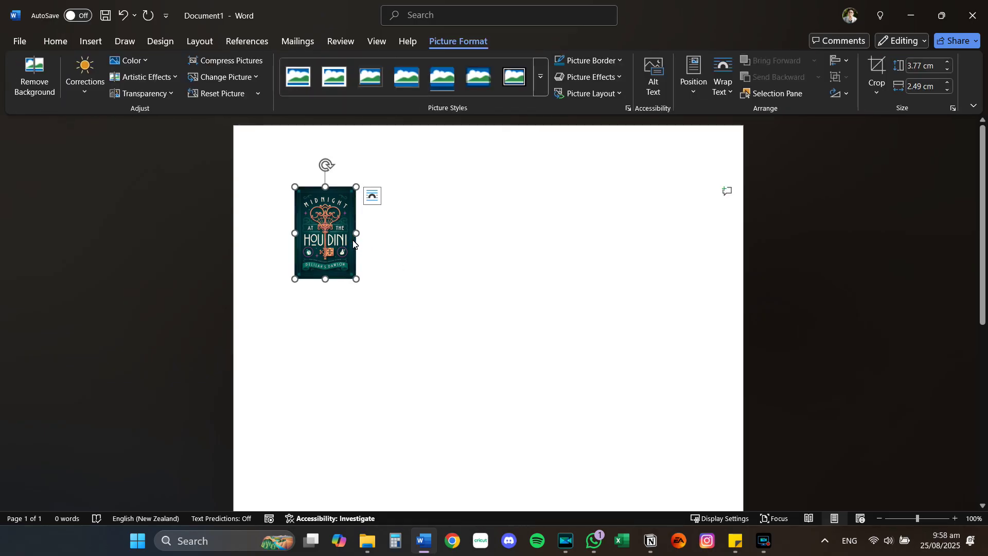
click(405, 269)
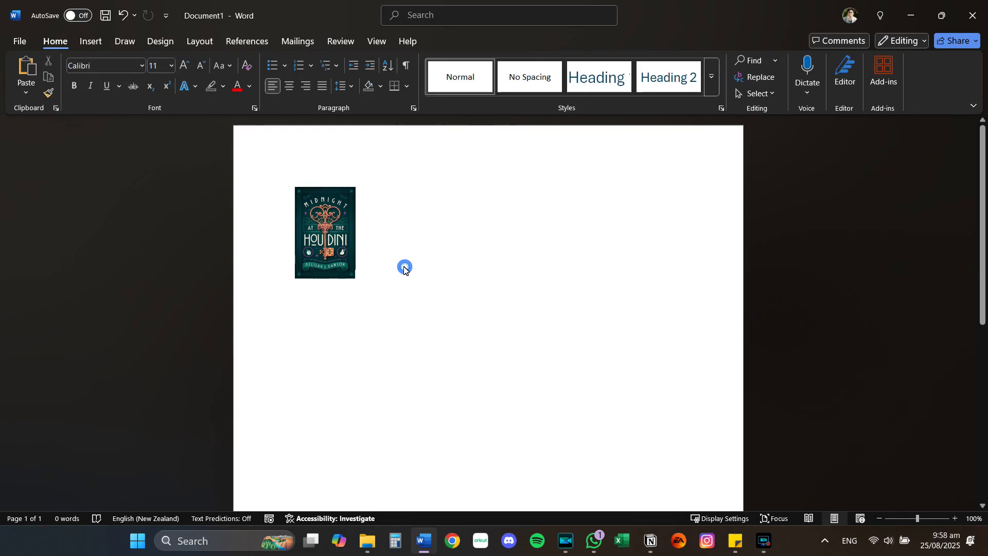
key(ctrl+v)
right_click(397, 265)
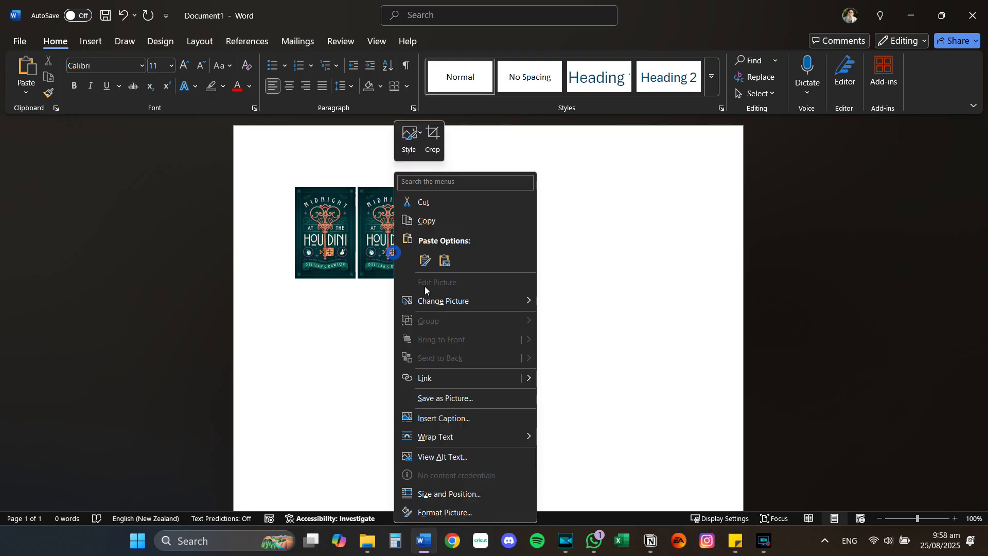
click(461, 499)
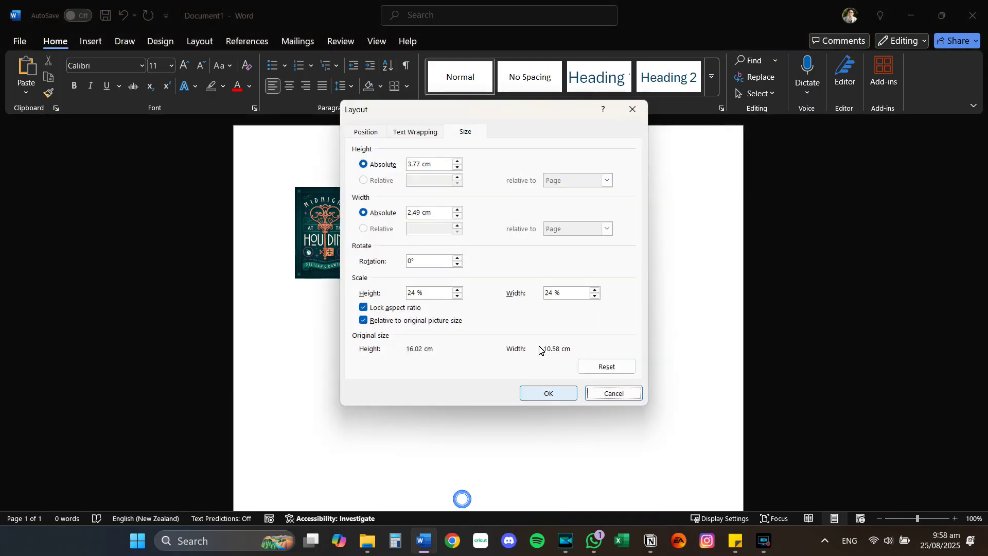
double_click(420, 164)
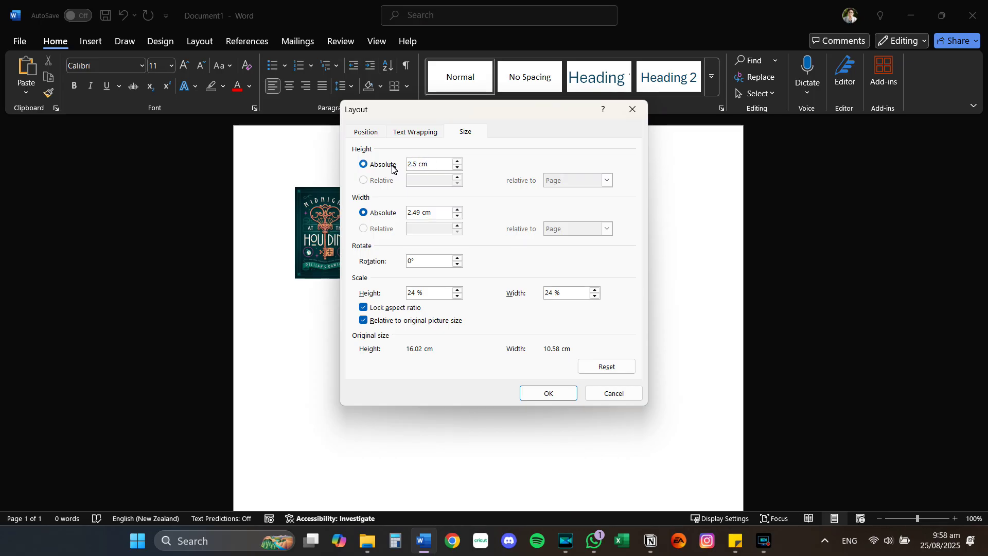
key(Return)
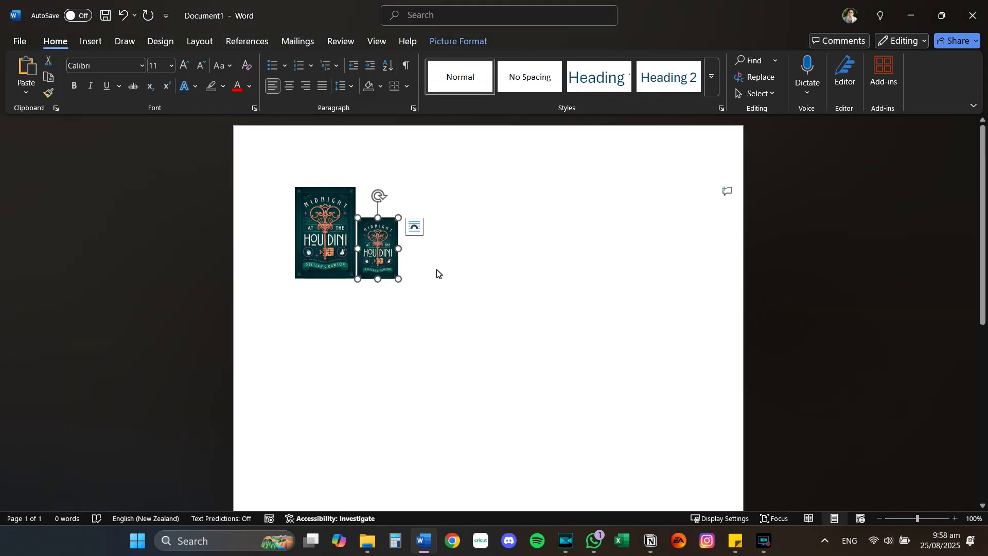
click(437, 271)
key(ctrl+z)
- Paste another Houdini cover copy and set its height to 5 cm
key(ctrl+v)
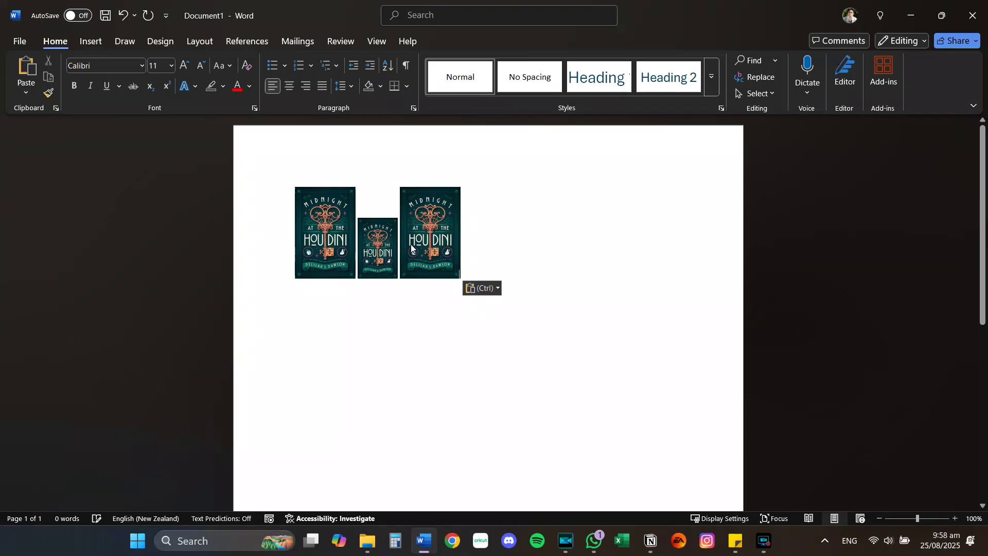
right_click(422, 245)
click(487, 490)
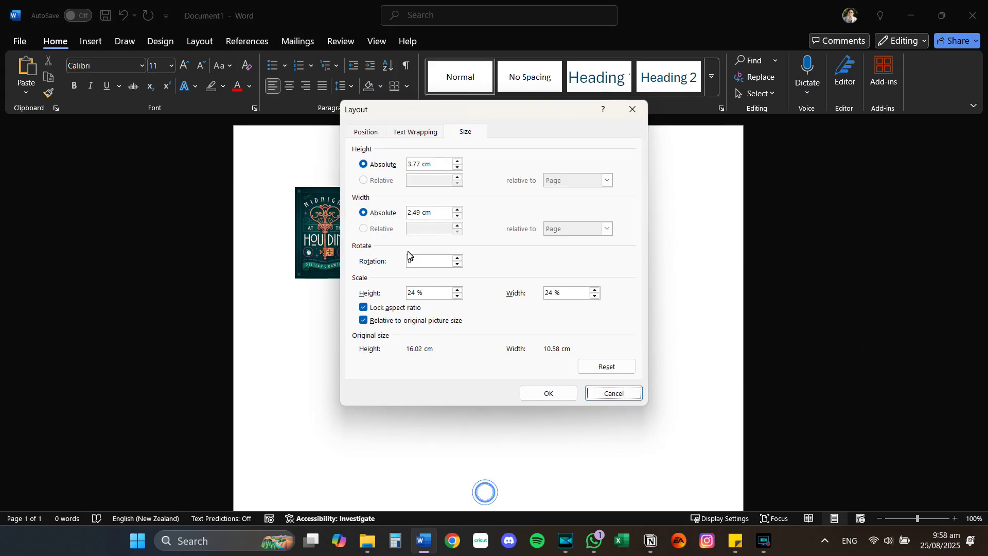
double_click(420, 166)
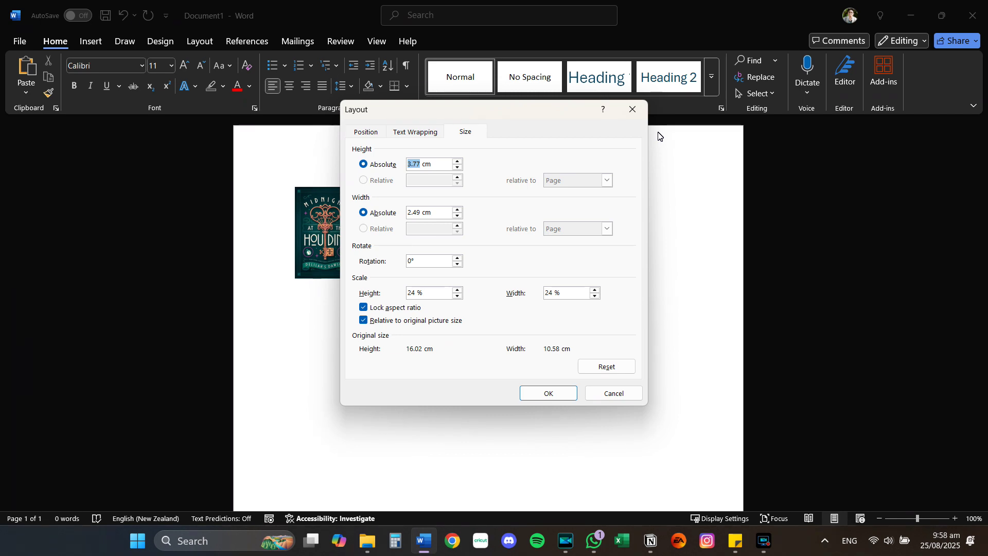
text(5)
key(Return)
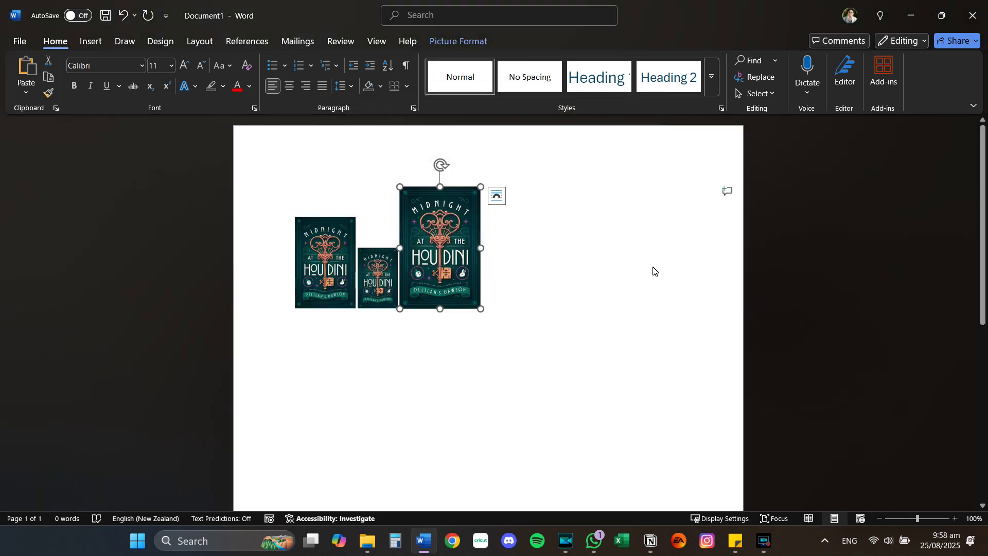
click(652, 271)
- Paste a further copy to the right of the 5 cm cover and set its height to 4 cm
click(441, 273)
click(546, 284)
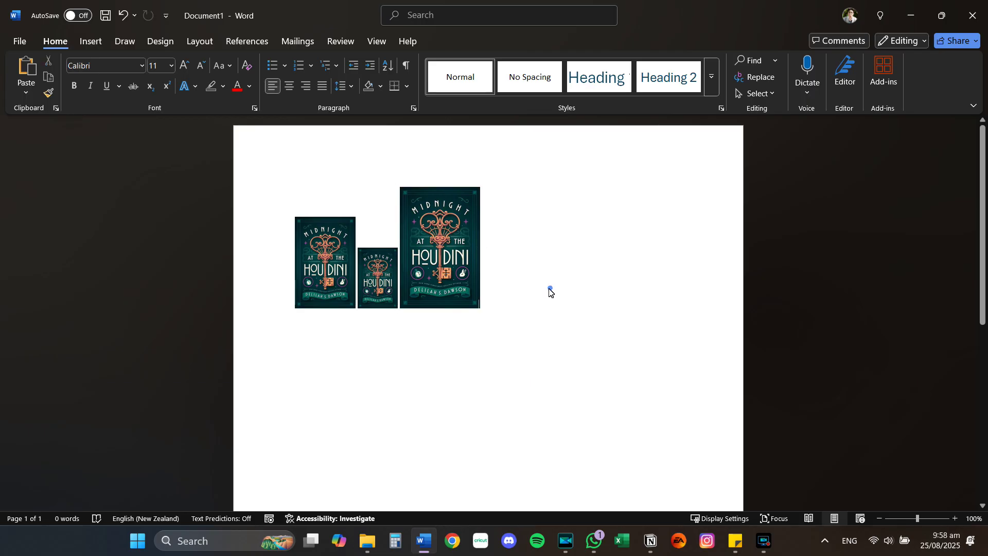
key(ctrl+v)
right_click(526, 279)
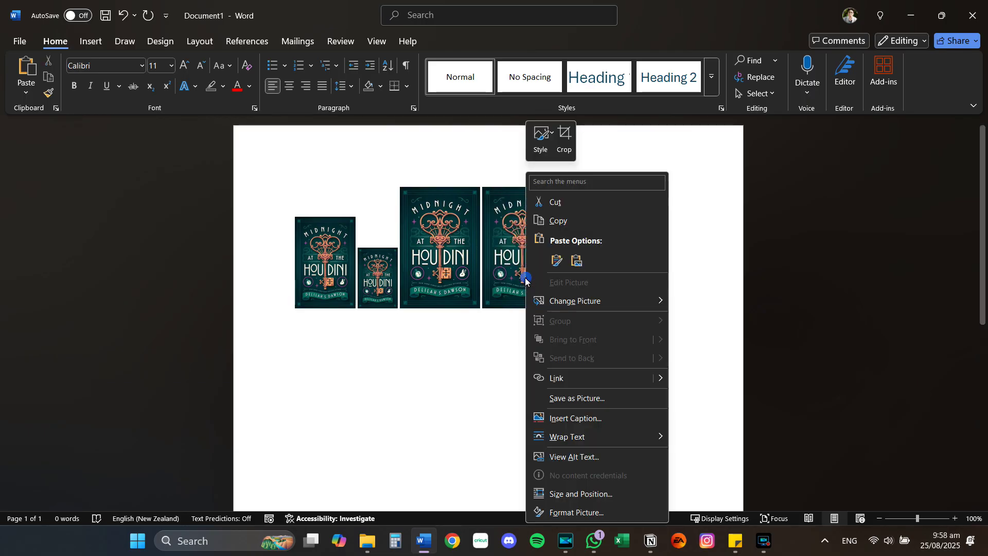
click(607, 495)
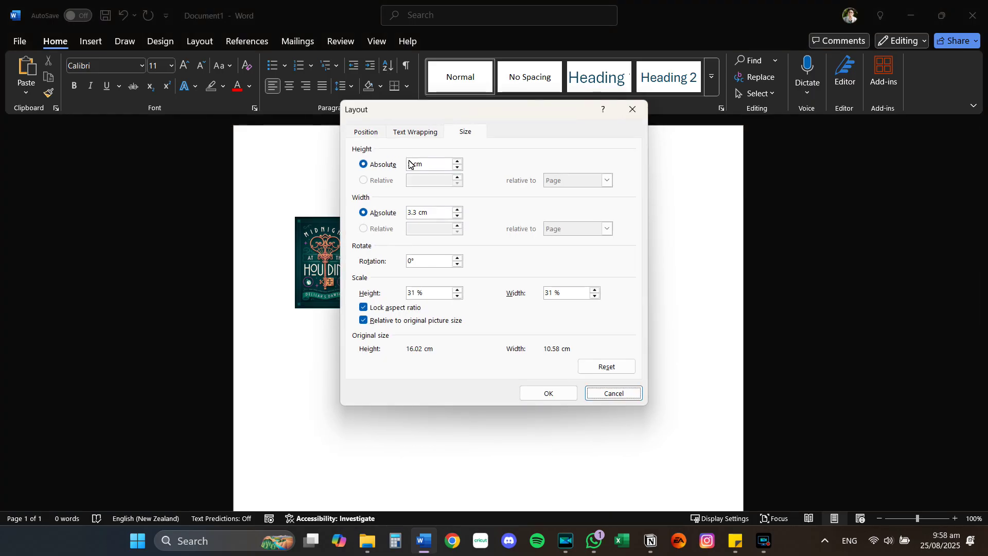
double_click(411, 165)
text(4.5)
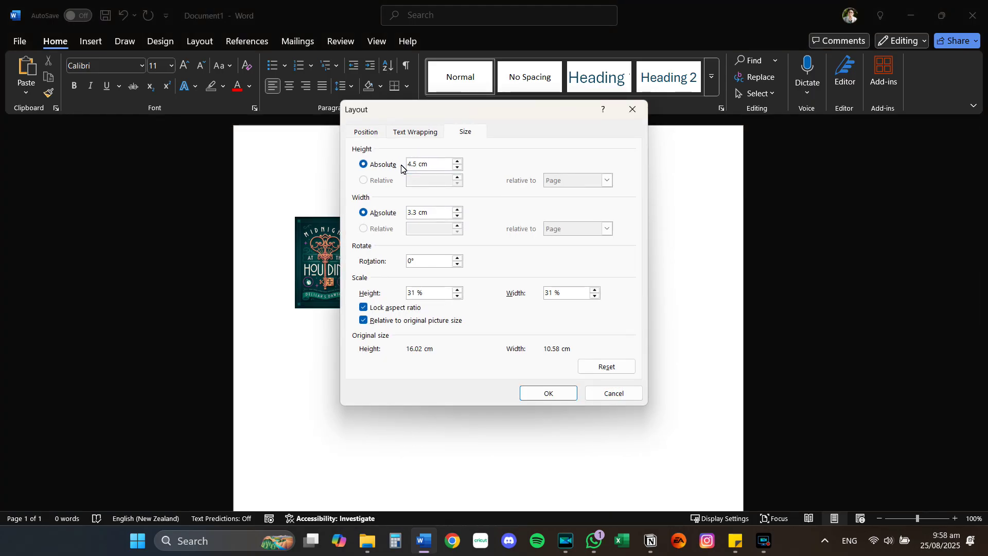
key(Return)
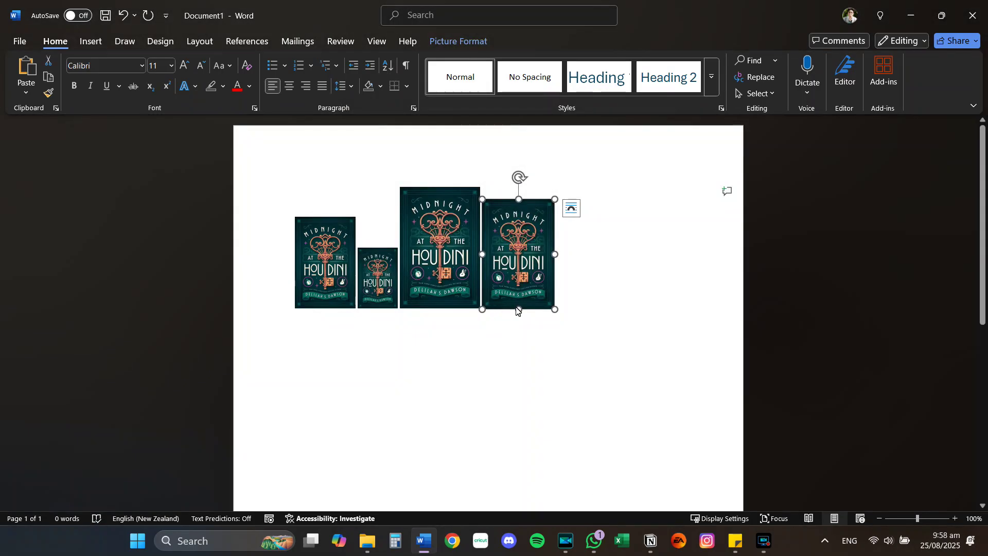
click(628, 307)
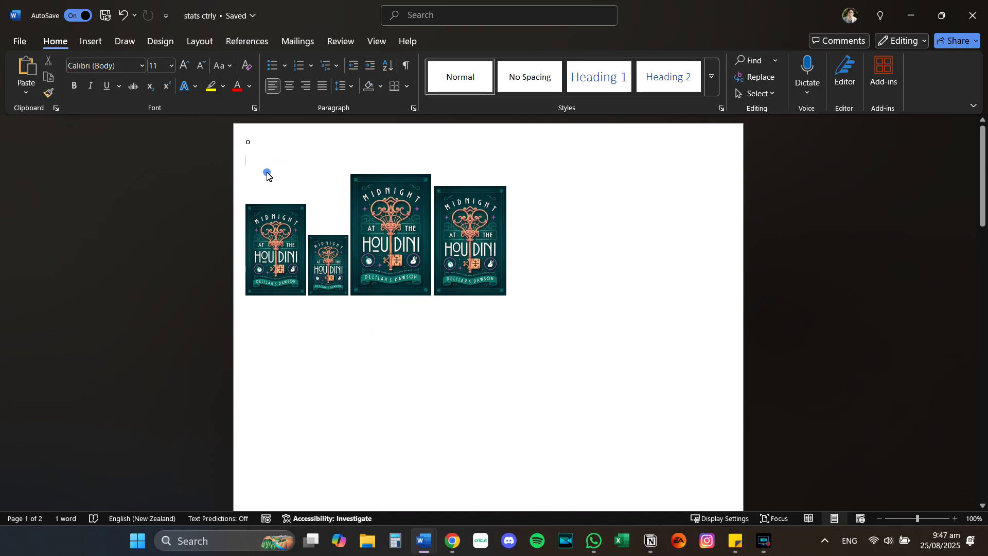
- Insert all images from Downloads › IG TOOLS › 07 jul › books at once
click(87, 44)
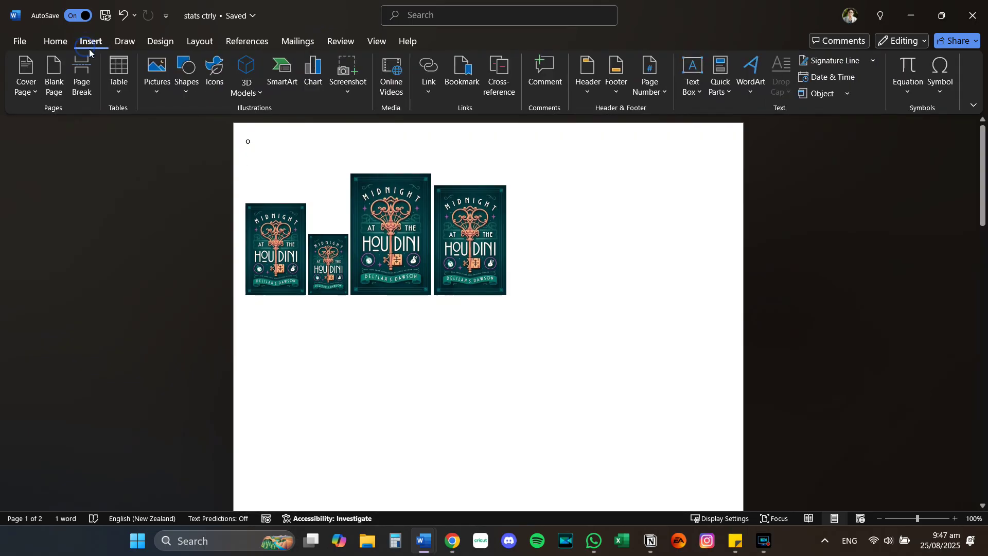
click(158, 90)
click(188, 131)
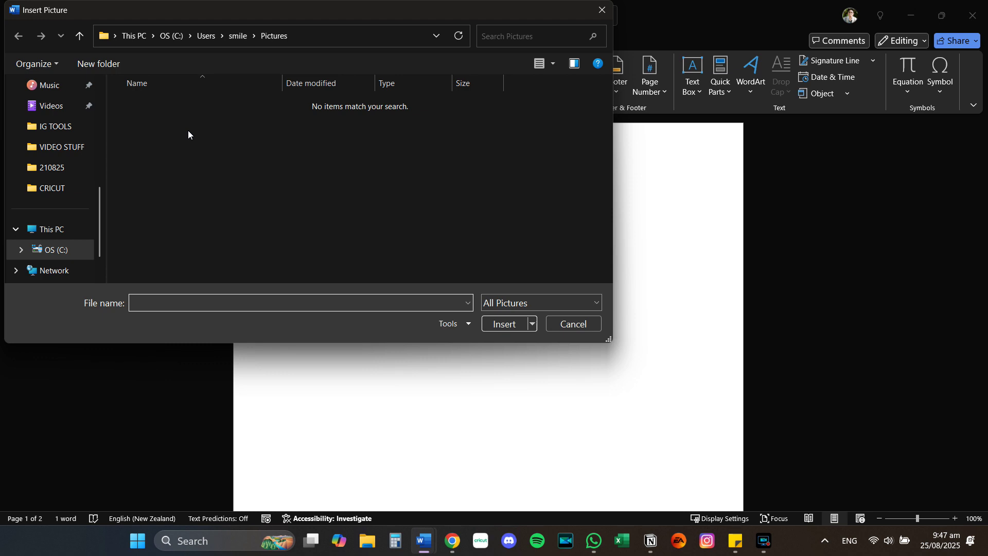
click(53, 133)
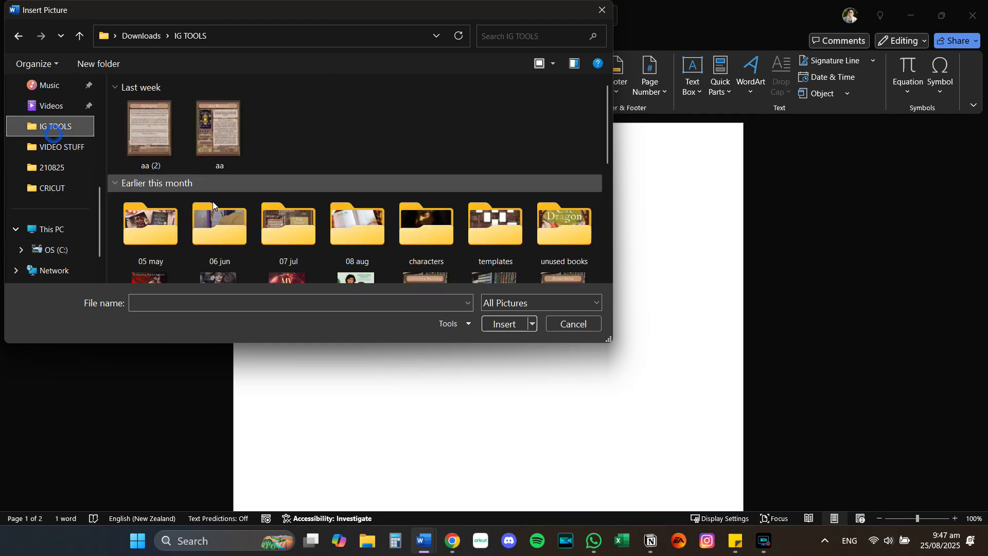
click(286, 245)
double_click(286, 245)
double_click(152, 148)
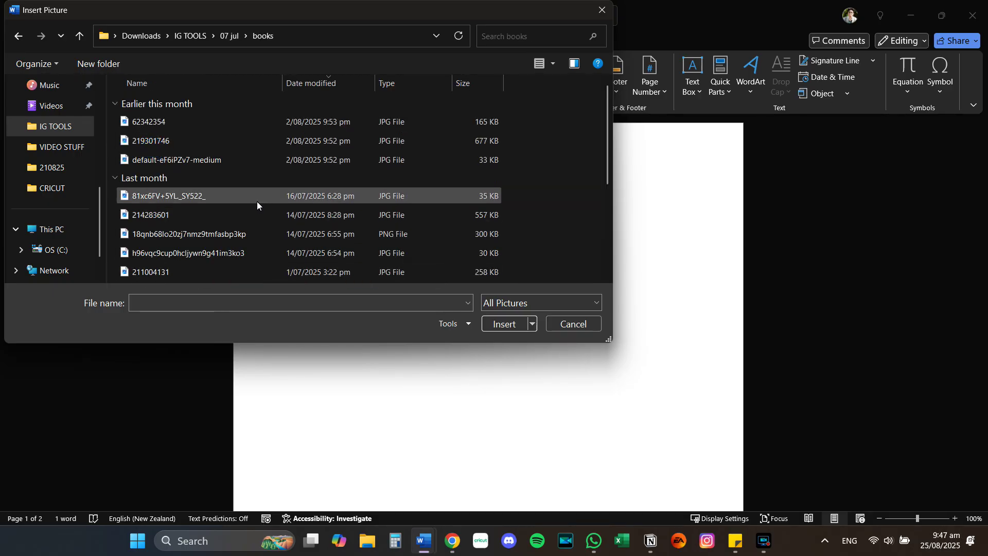
key(ctrl+a)
click(496, 323)
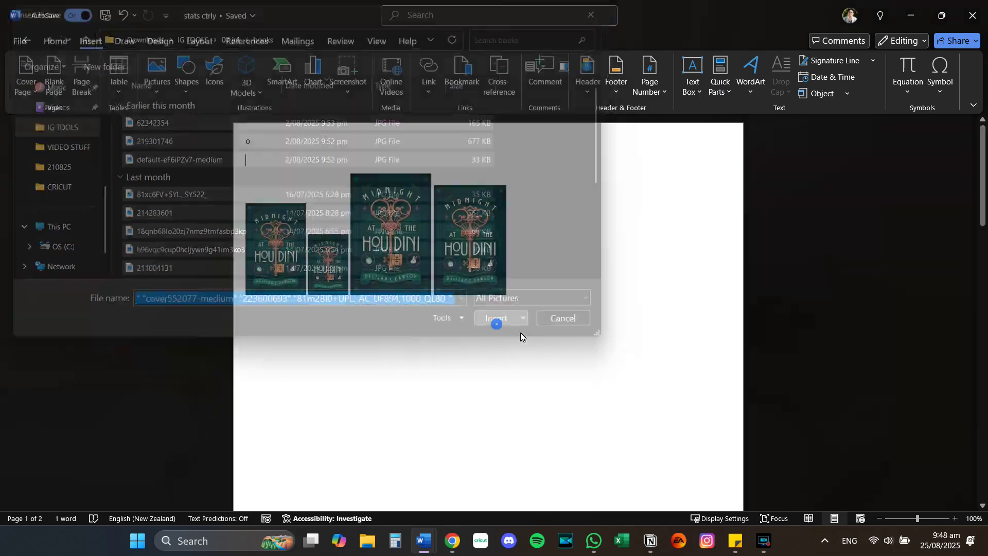
- Apply a 3.77 cm by 2.5 cm size to the first Midnight at the Houdini cover
scroll(470, 336, down, 10)
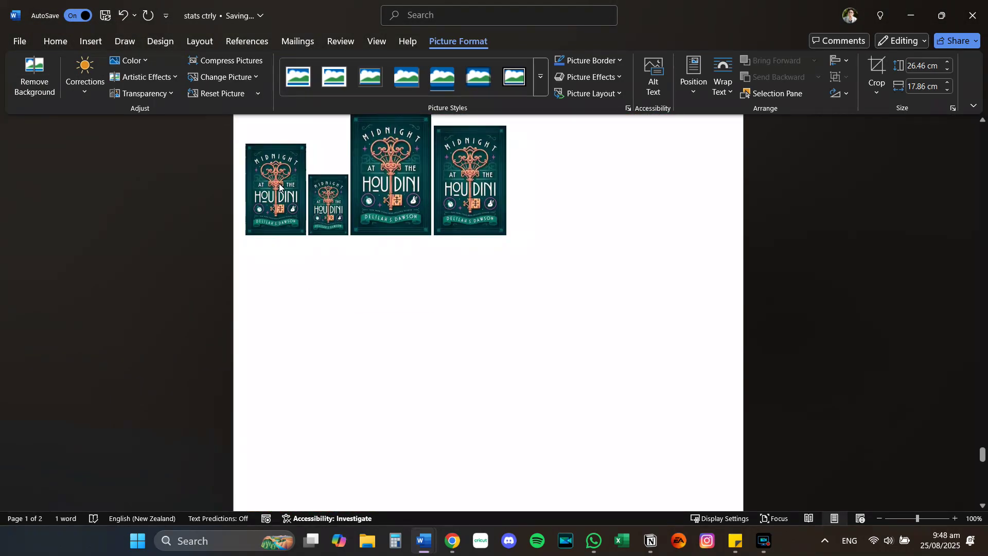
click(279, 186)
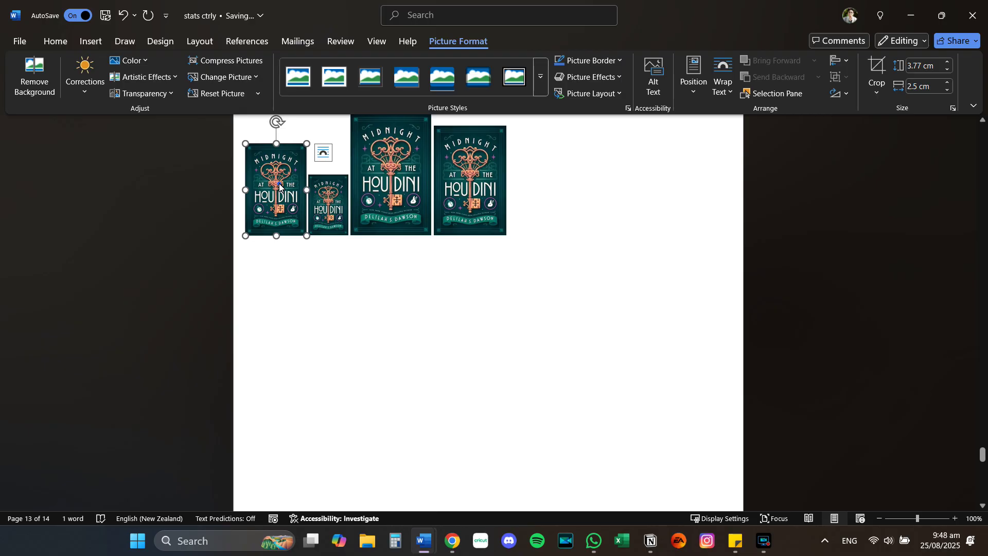
right_click(280, 187)
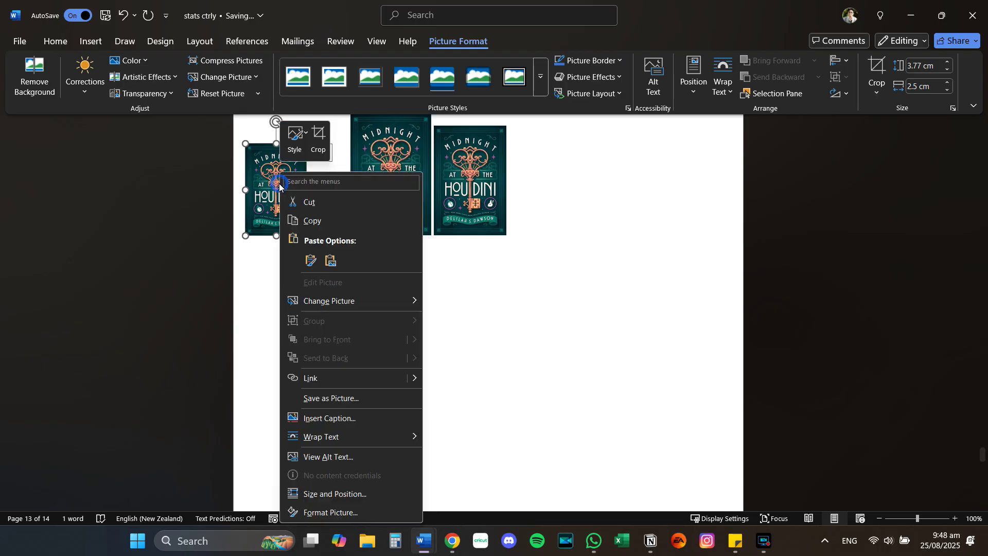
click(369, 493)
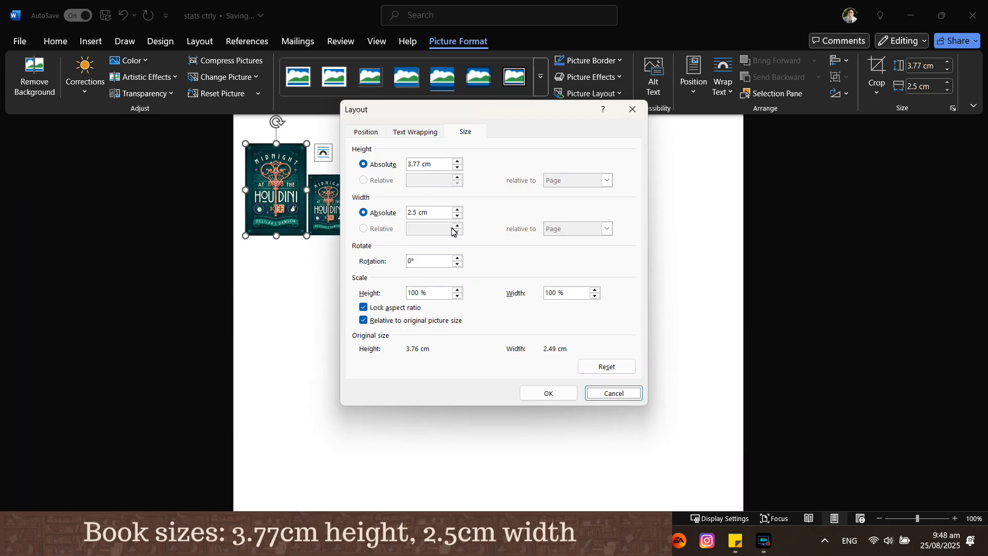
click(549, 392)
- Delete the full-size Emily Wilde's Compendium cover
scroll(455, 393, up, 2)
scroll(450, 378, up, 5)
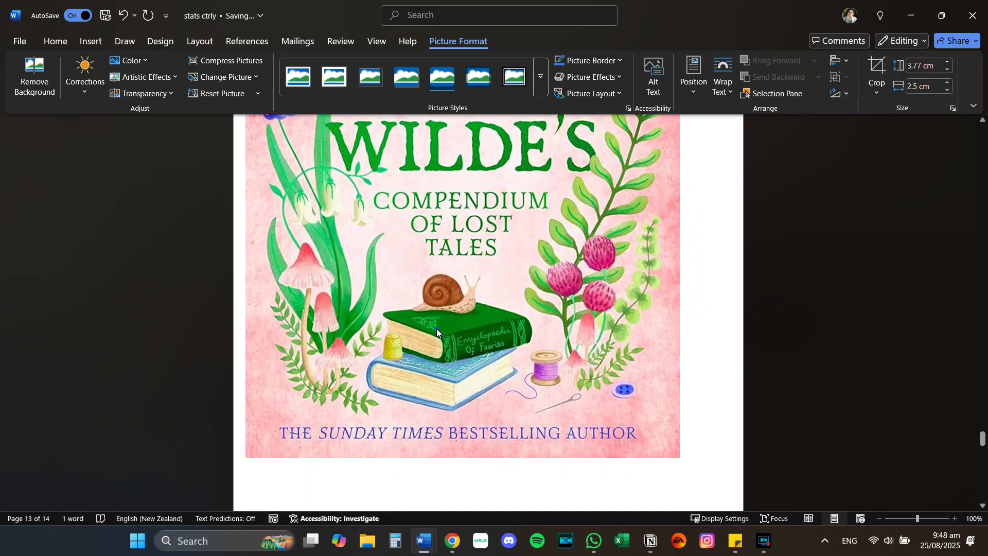
click(436, 328)
key(Delete)
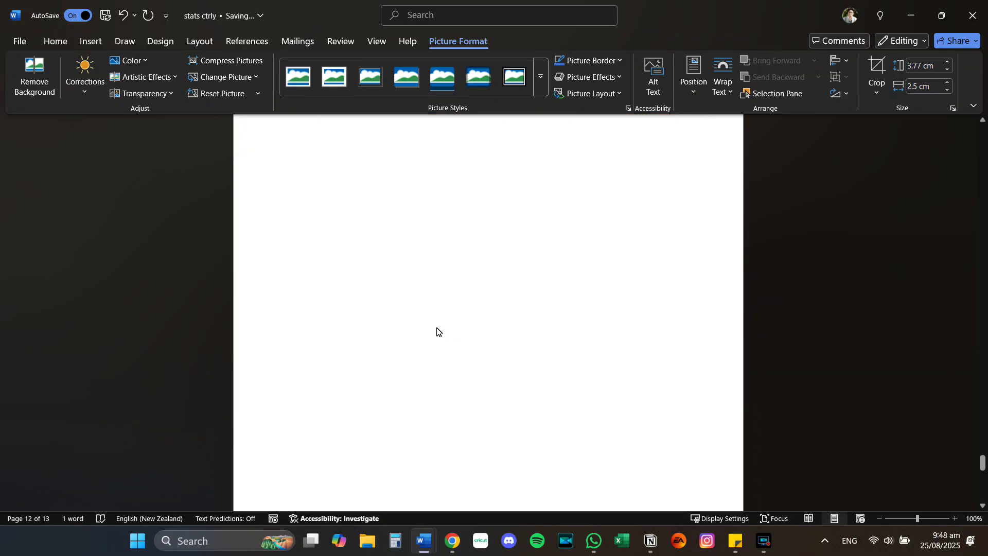
drag(982, 475, 982, 132)
scroll(378, 298, down, 1)
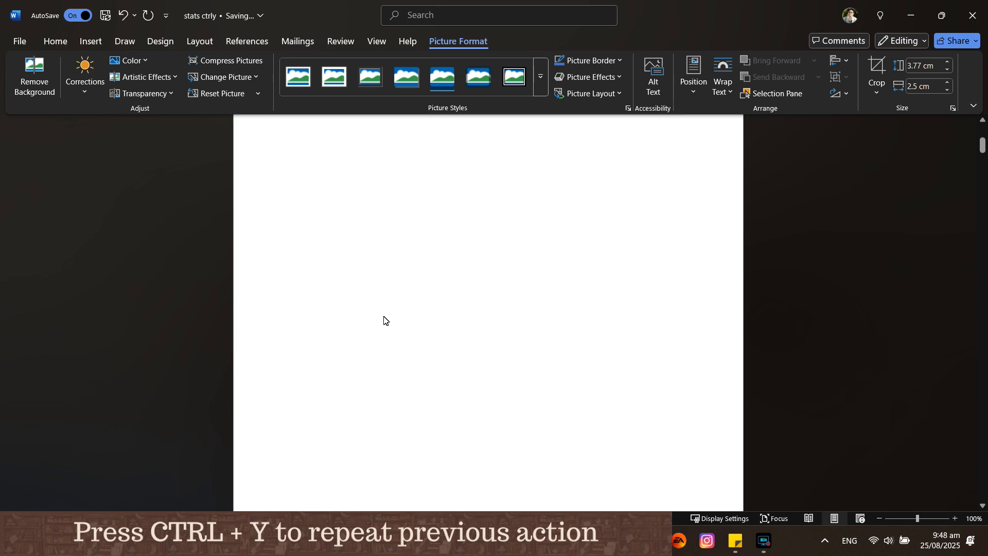
scroll(388, 324, down, 5)
- Repeat the 3.77 × 2.5 cm resize on the Crinoline Academy and Ashley Poston covers
click(401, 395)
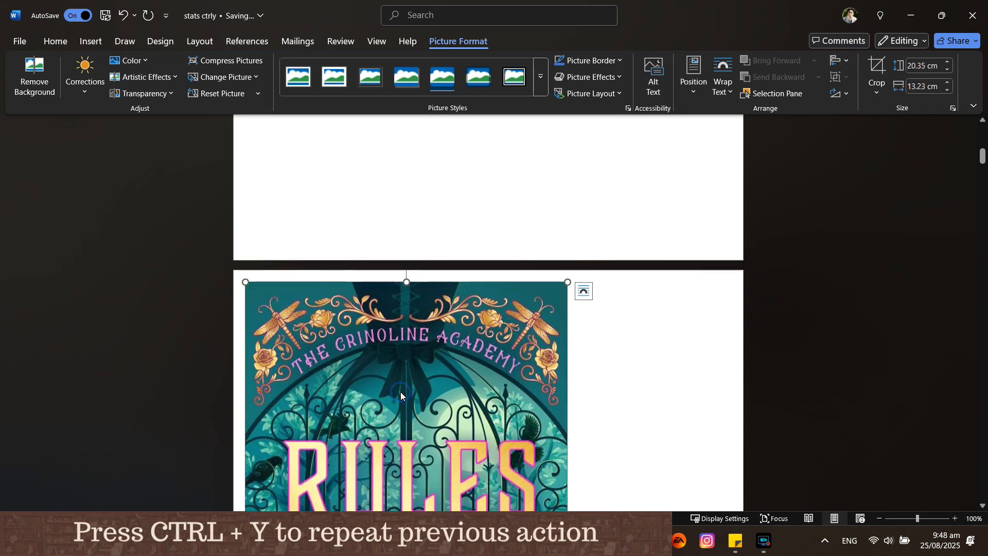
key(ctrl+y)
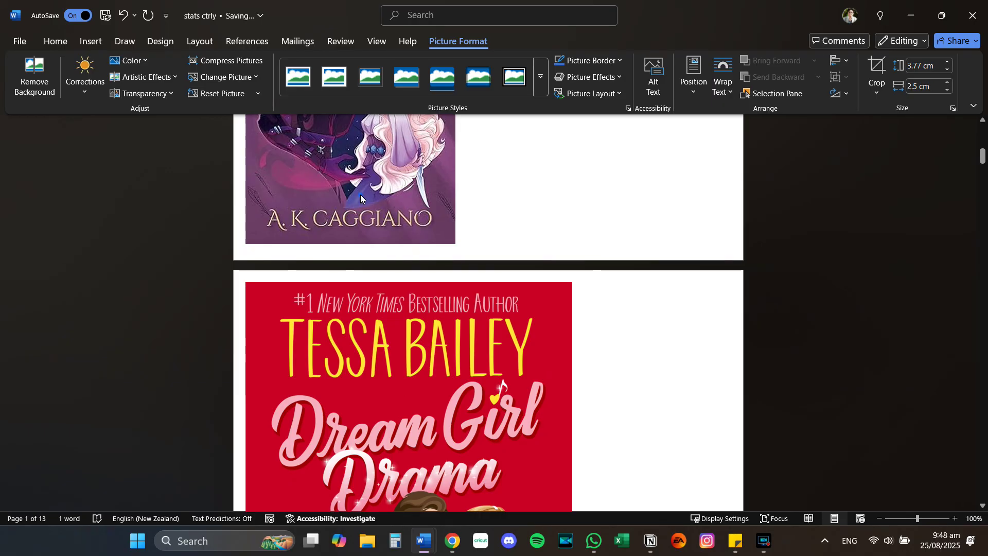
key(ctrl+y)
click(390, 328)
key(ctrl+y)
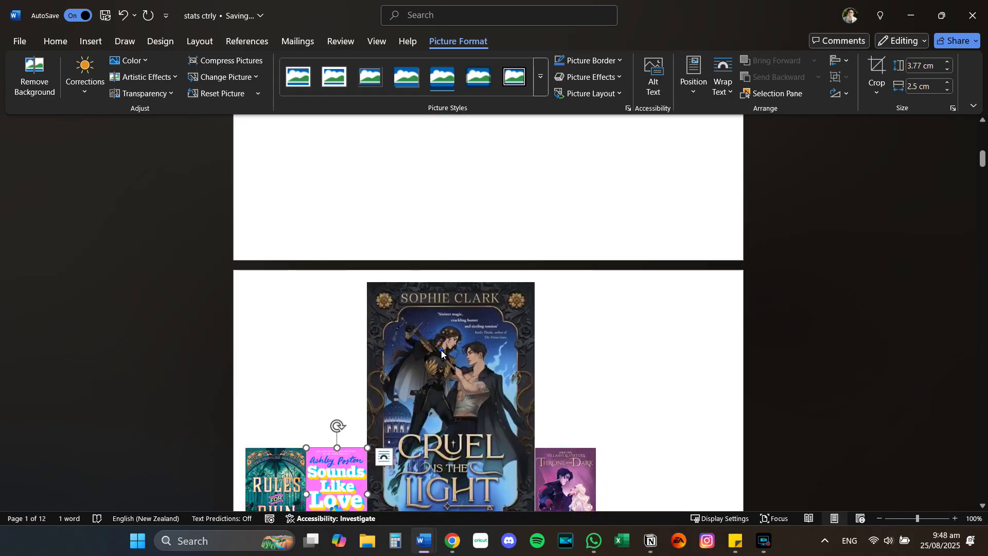
key(ctrl+y)
key(ctrl+y)
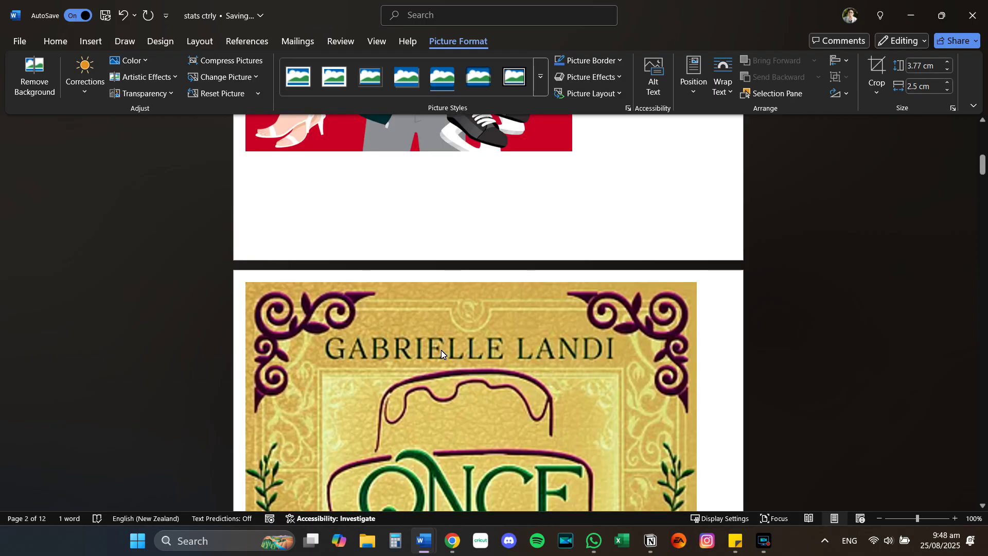
key(ctrl+y)
key(ctrl+y)
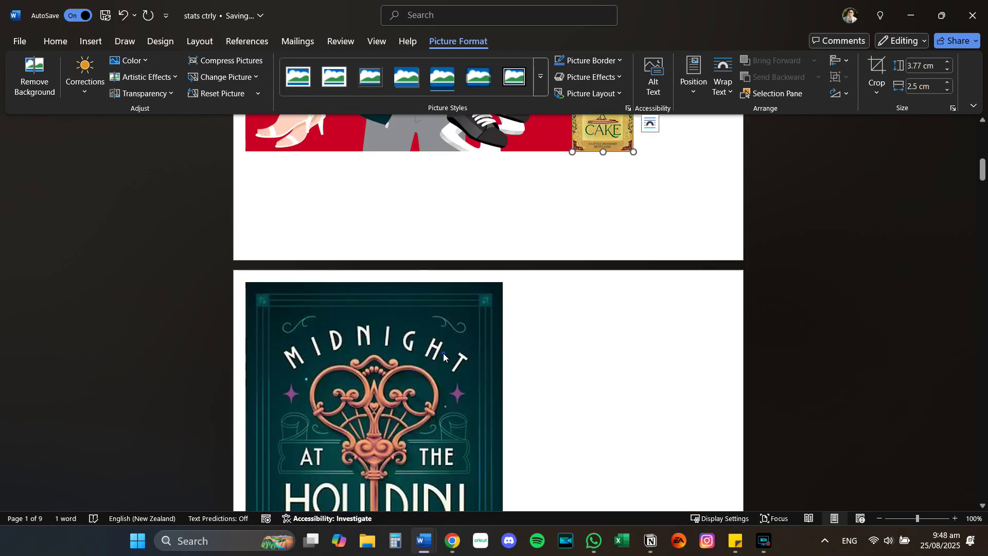
key(ctrl+y)
key(ctrl+y)
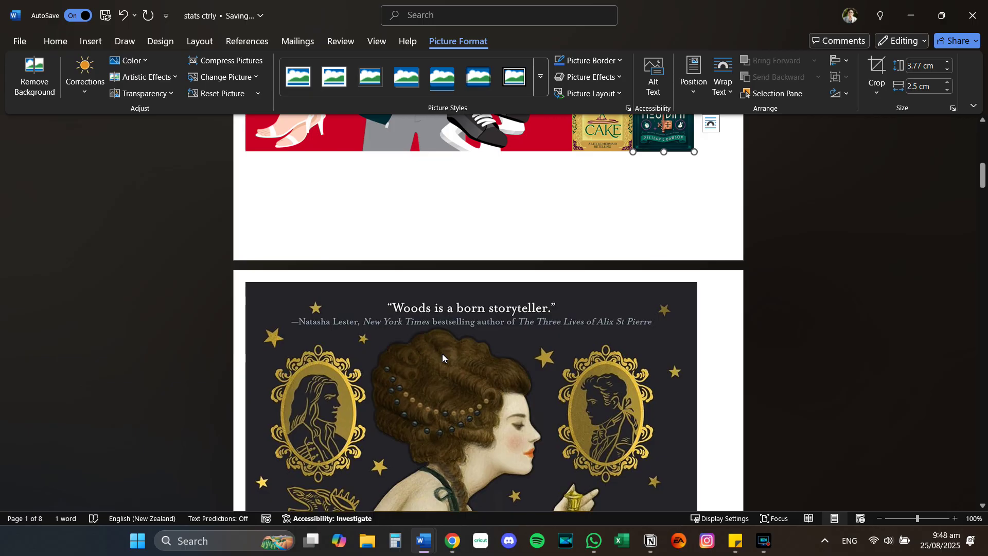
- Shrink the Gabrielle Landi, Bright Haven and Undercutting covers to 3.77 × 2.5 cm
click(443, 354)
key(ctrl+y)
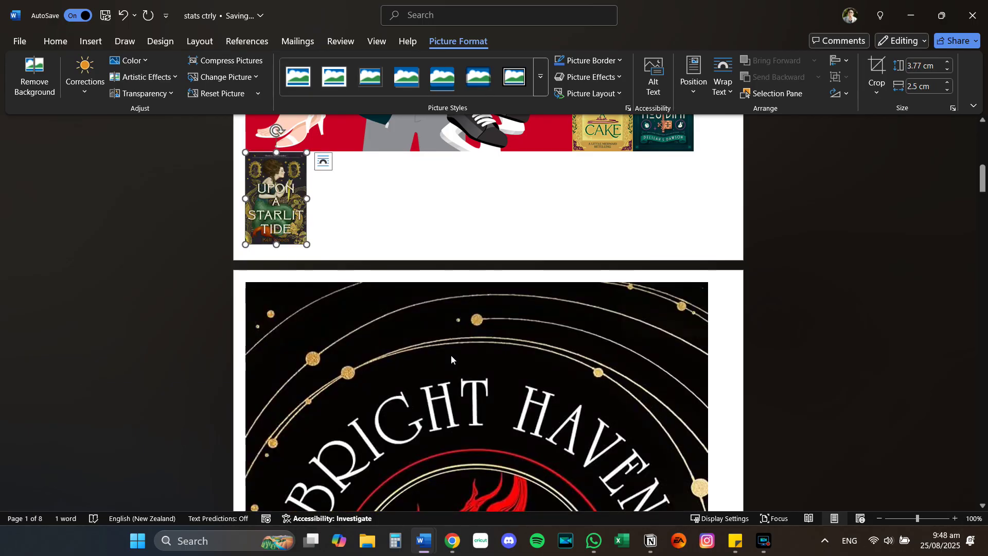
click(451, 357)
key(ctrl+y)
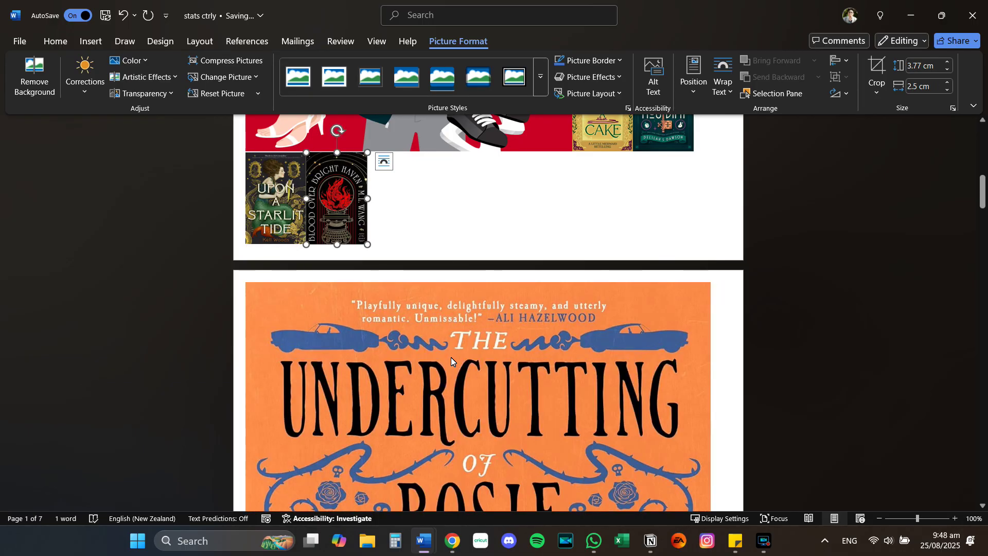
click(451, 357)
key(ctrl+y)
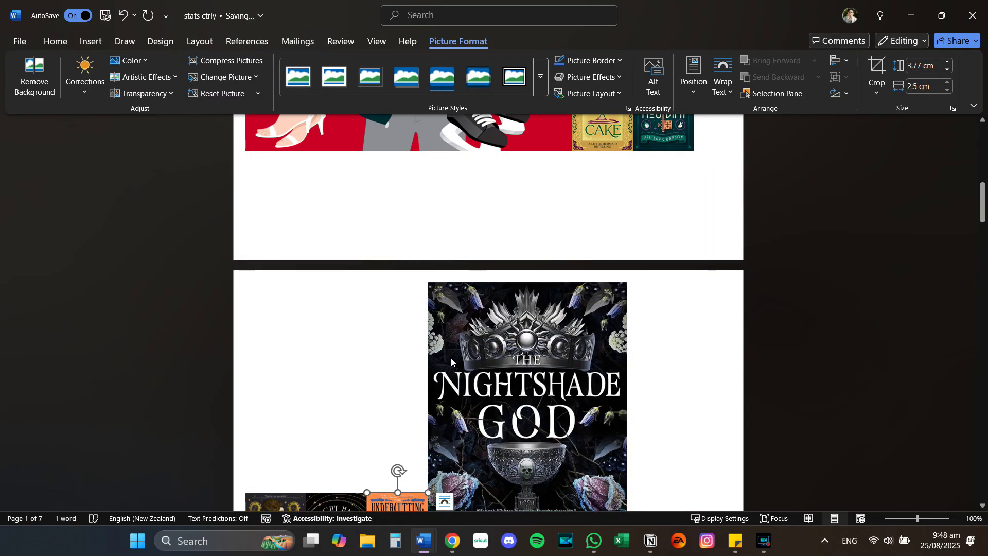
click(451, 357)
key(ctrl+y)
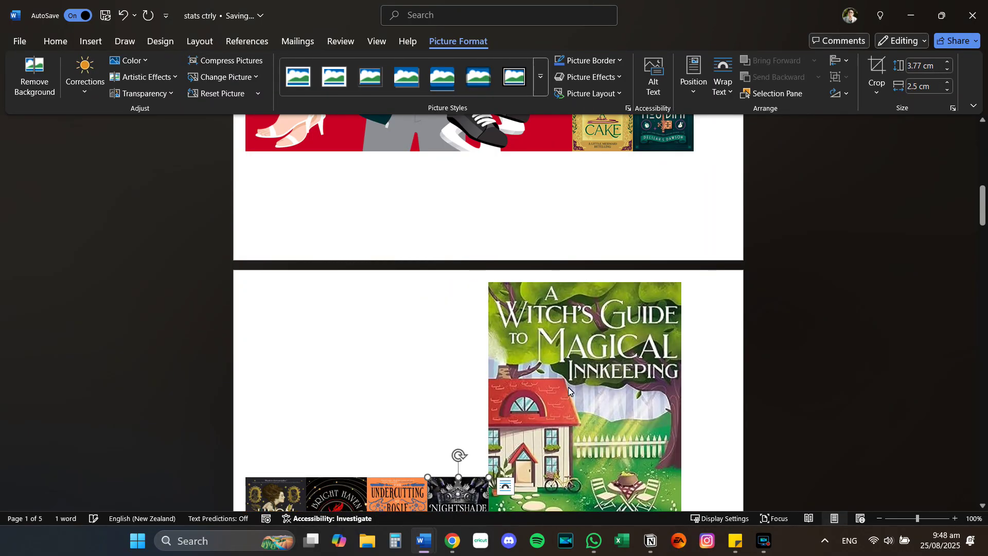
- Shrink the Witch's Guide, Irresistible Urge, Immortal and hockey-skates covers to grid size
click(572, 387)
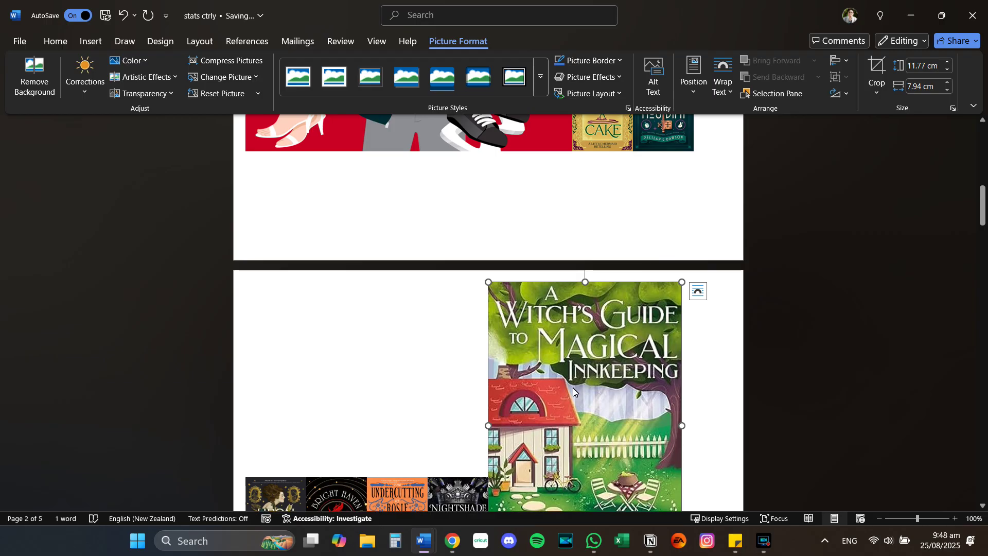
key(ctrl+y)
click(619, 394)
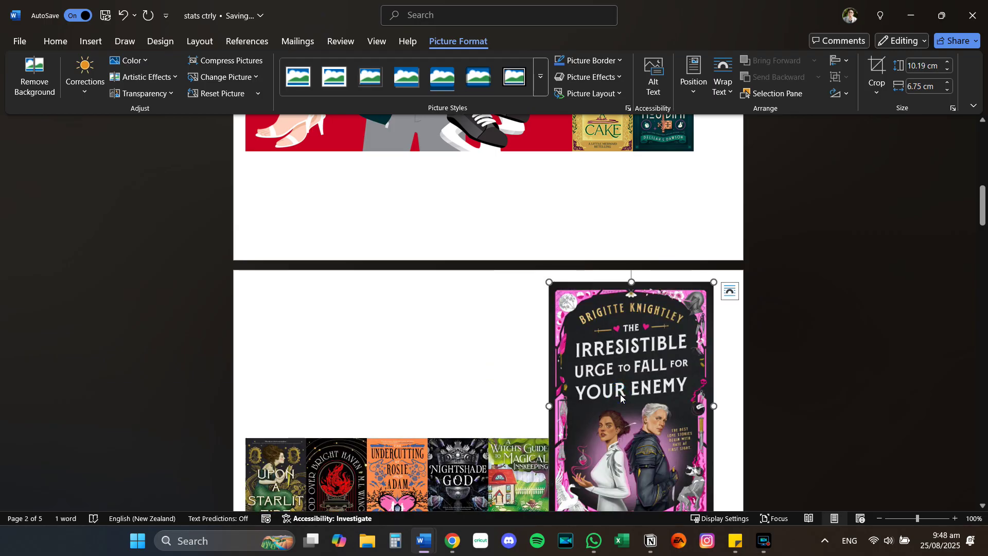
key(ctrl+y)
click(609, 395)
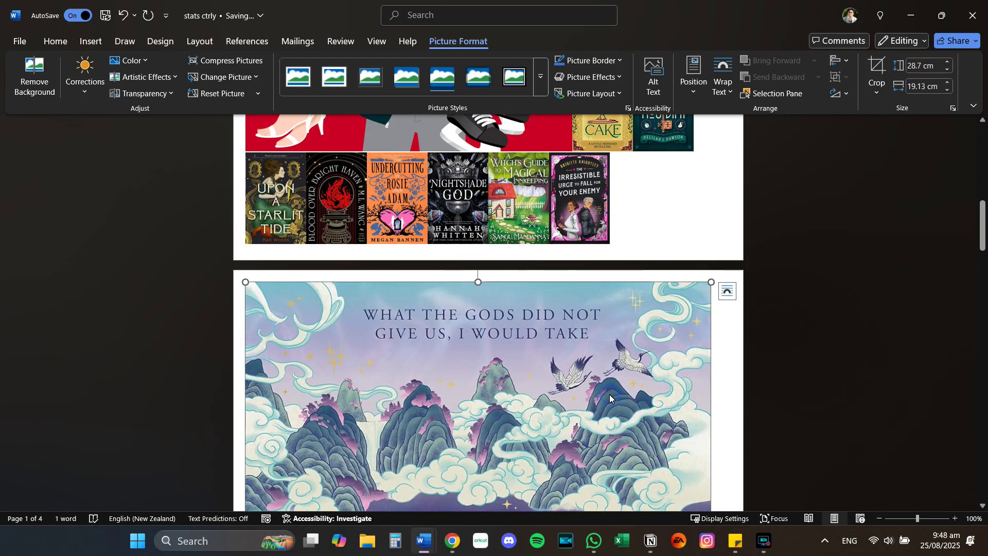
key(ctrl+y)
scroll(637, 333, up, 3)
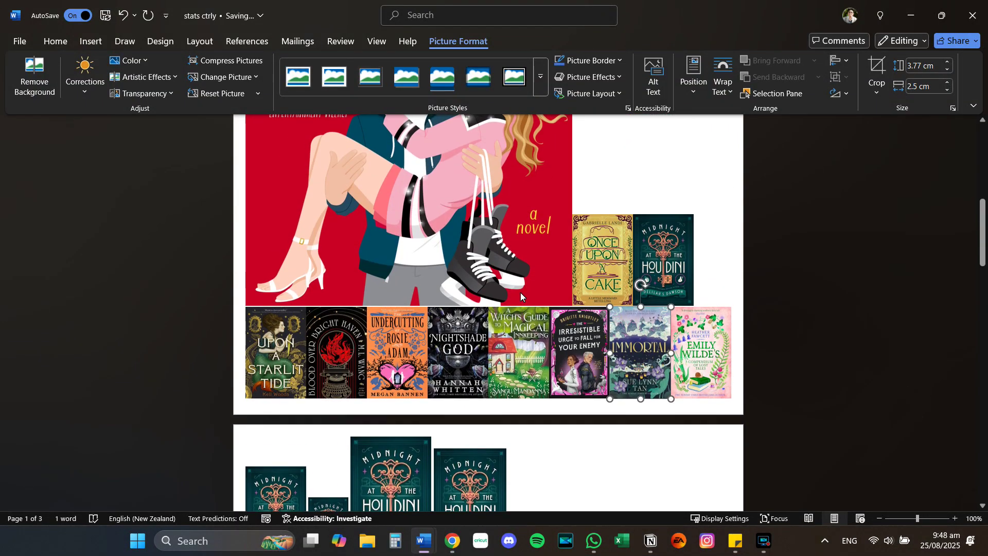
click(511, 282)
key(ctrl+y)
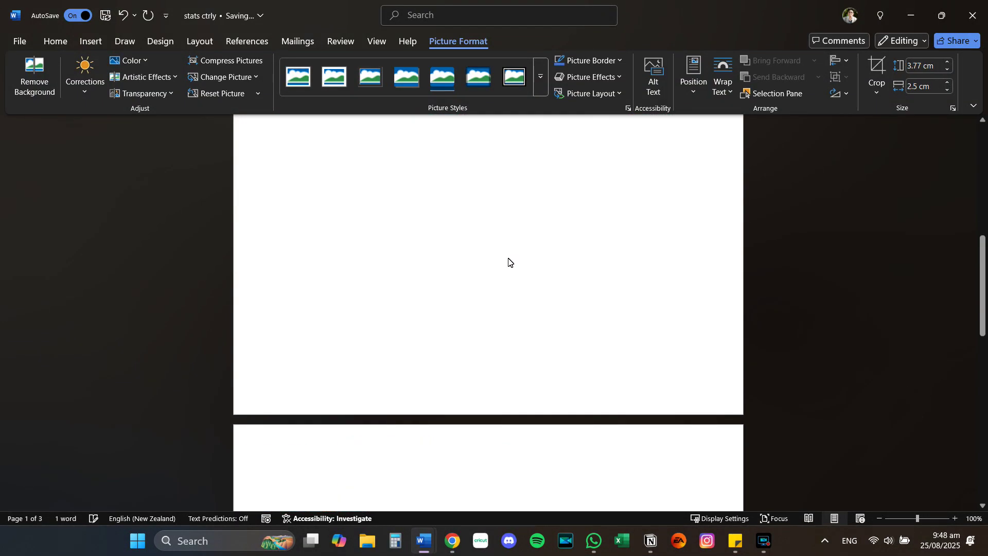
scroll(540, 249, up, 5)
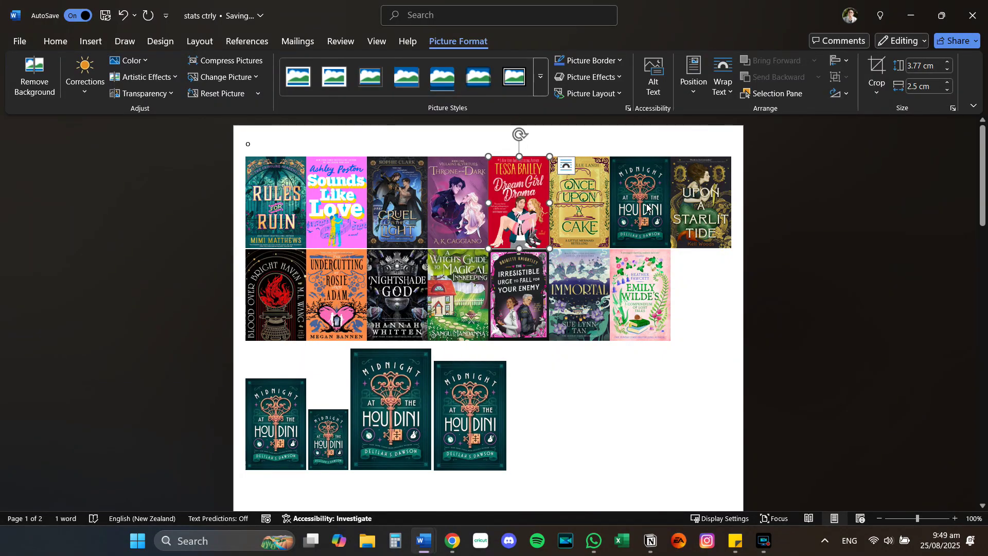
- Order row one: Houdini, Irresistible Urge, Once Upon a Cake, Bright Haven, through Sounds Like Love
key(ctrl+y)
key(ctrl+y)
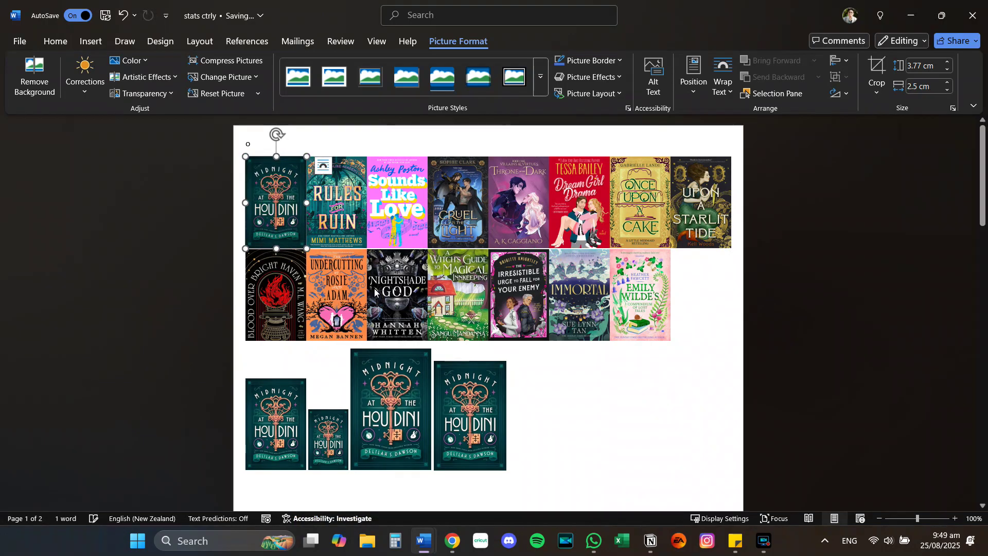
drag(510, 310, 432, 244)
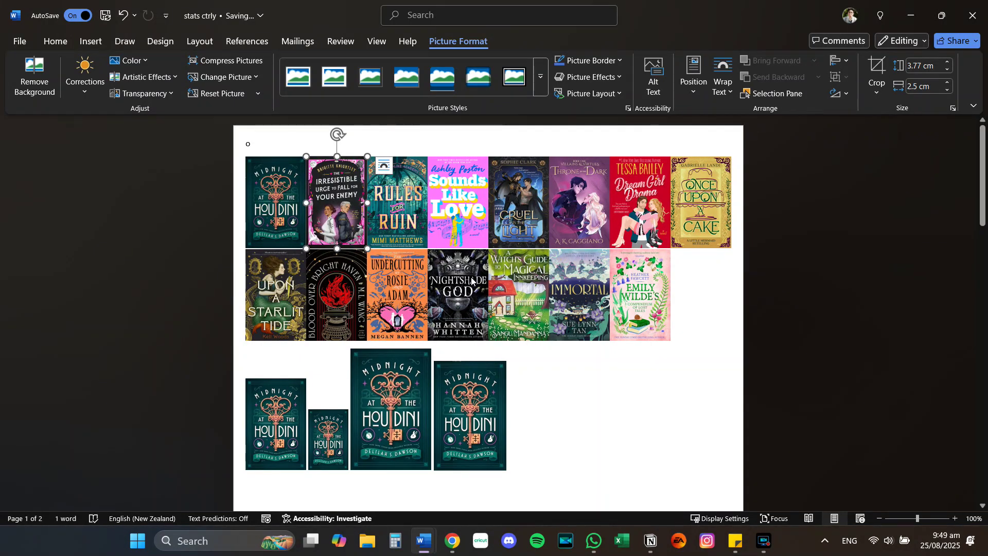
drag(706, 216, 412, 206)
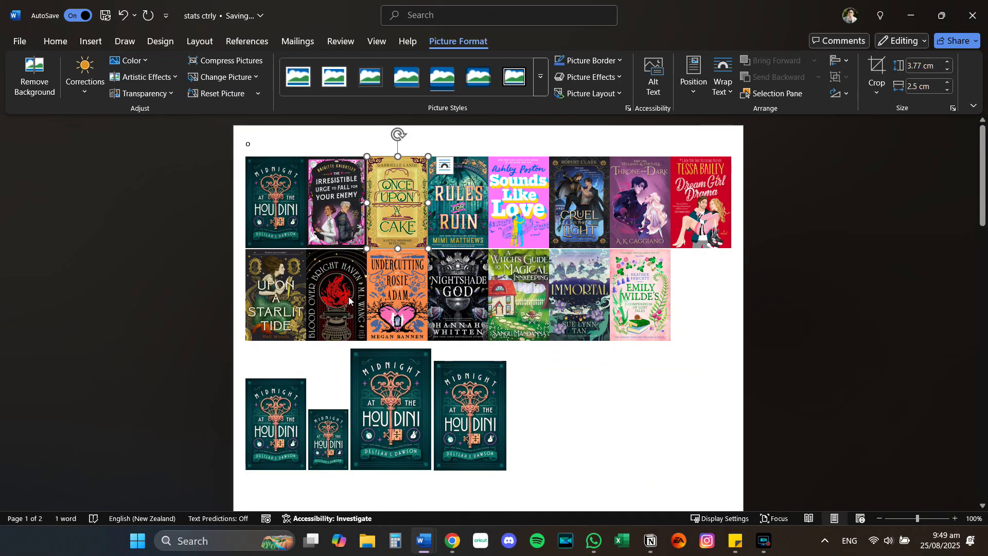
drag(339, 299, 456, 220)
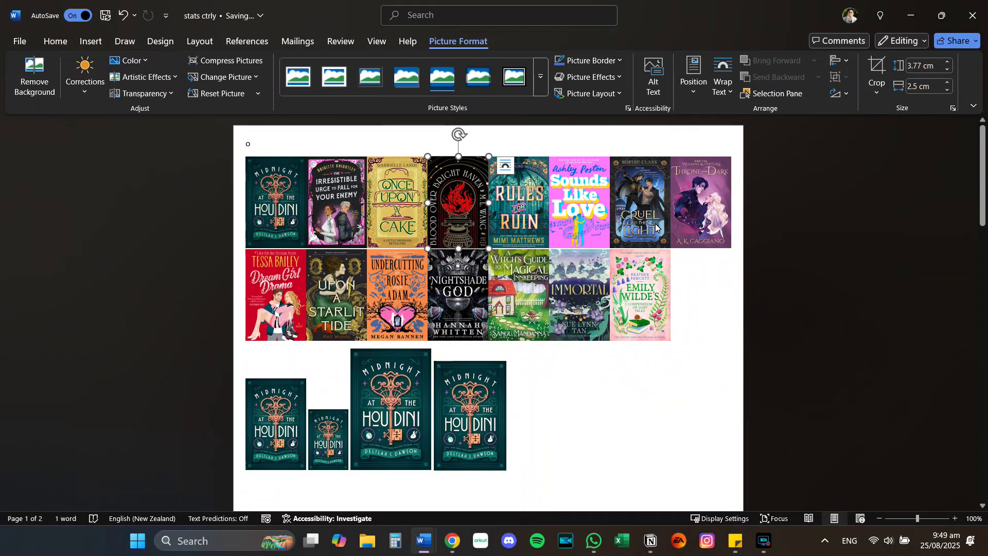
drag(656, 226, 522, 207)
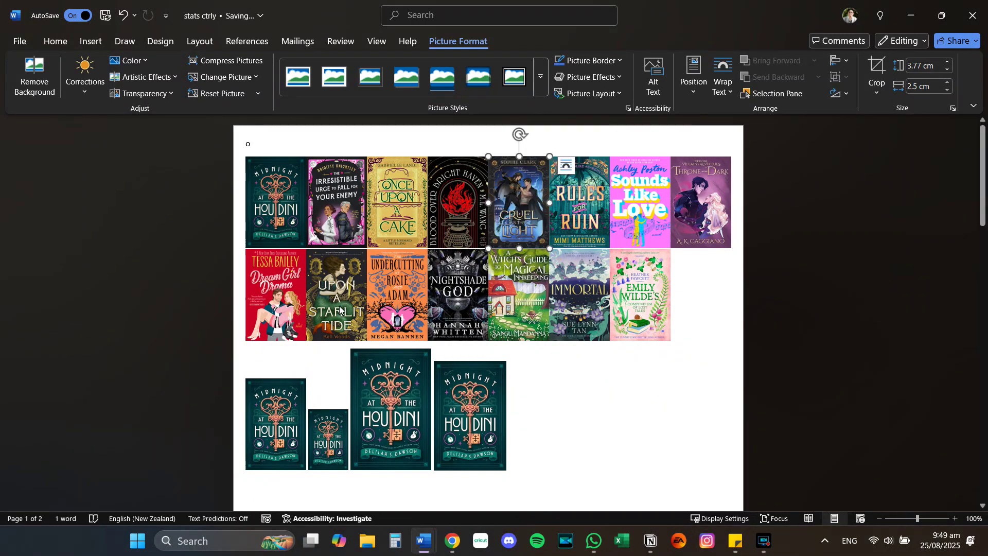
drag(339, 309, 566, 209)
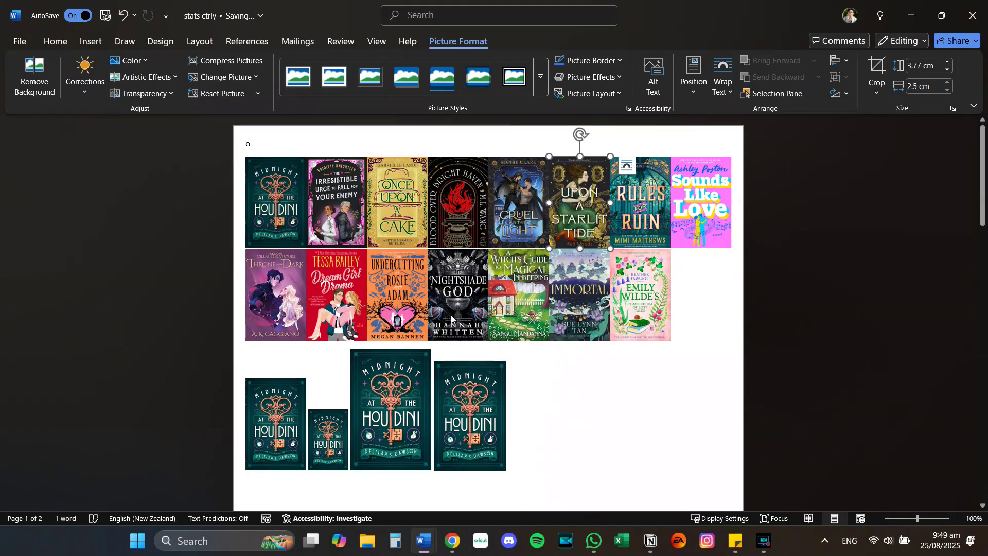
drag(412, 313, 627, 216)
drag(281, 313, 679, 204)
- Start row two with Dream Girl Drama and Nightshade God, placing Immortal before Witch's Guide
drag(427, 311, 277, 289)
drag(444, 309, 337, 296)
drag(582, 306, 489, 304)
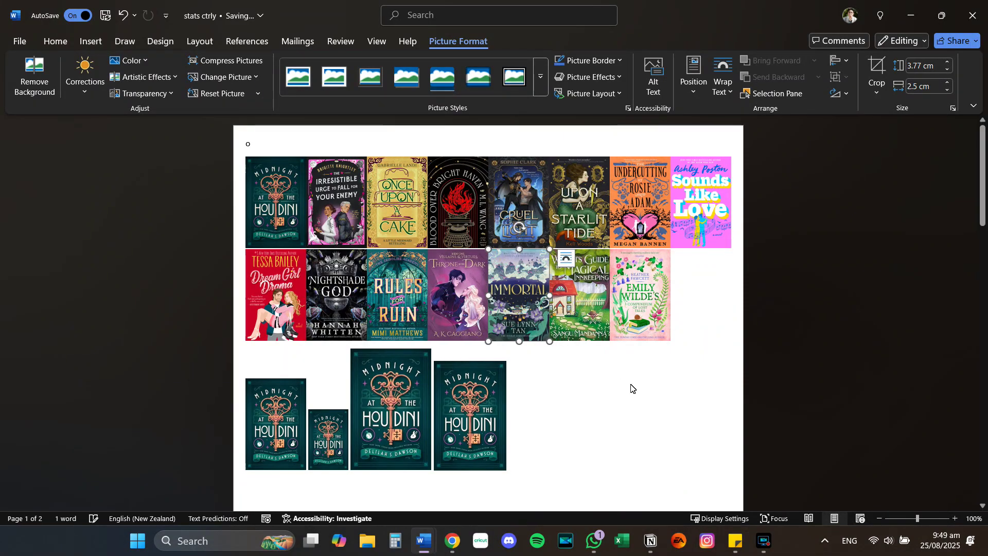
- Set the first Houdini cover's Picture Corrections brightness to 20% in Format Picture
click(278, 221)
right_click(274, 211)
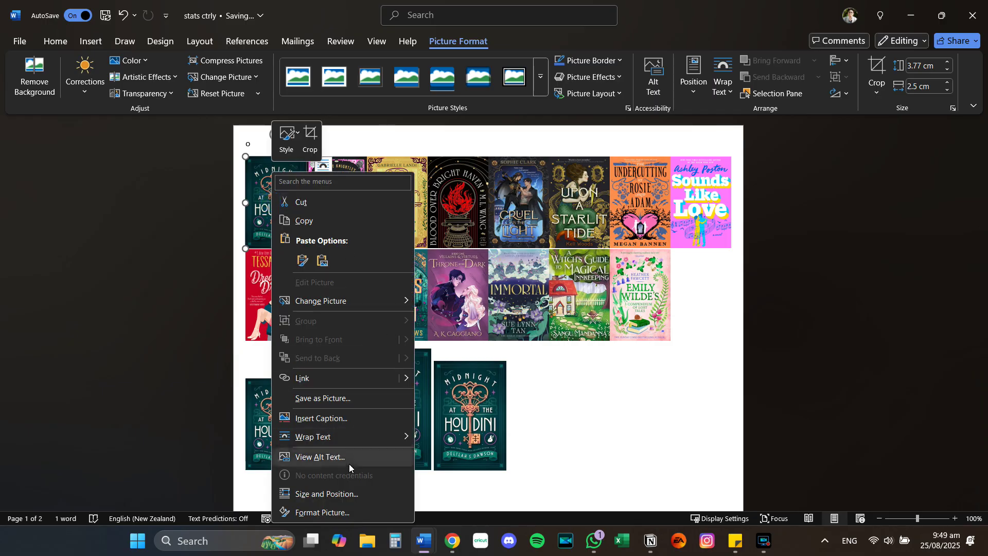
click(327, 512)
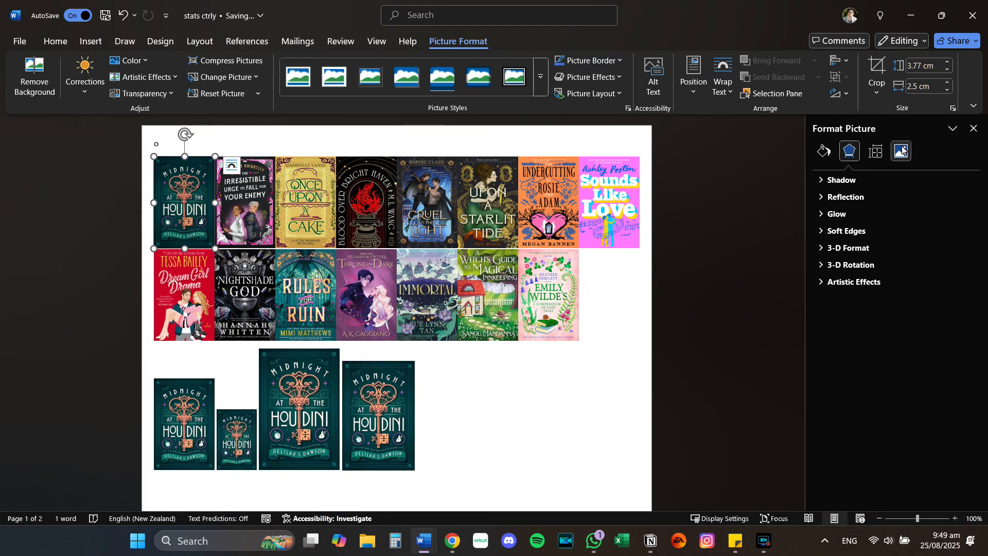
click(904, 154)
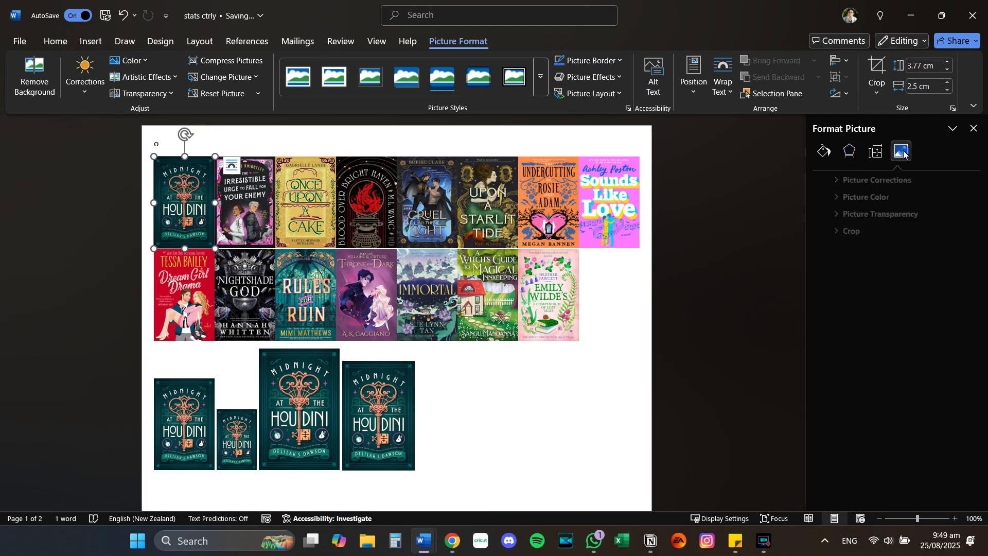
click(824, 181)
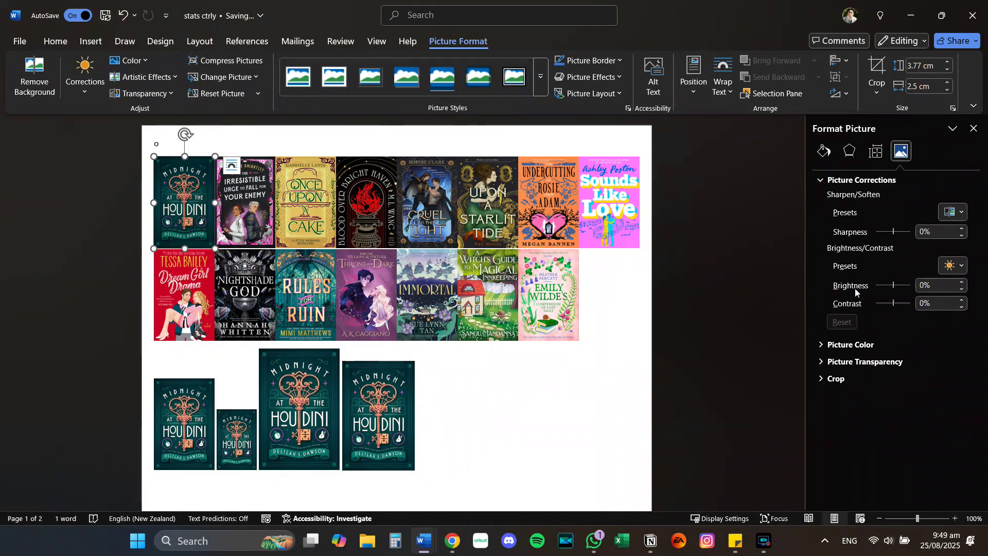
click(921, 286)
text(2)
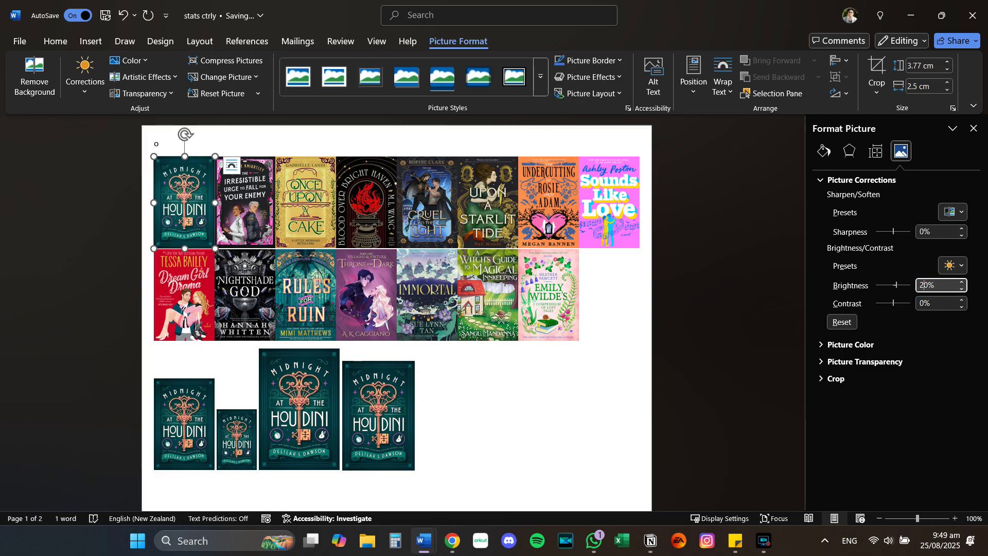
- Brighten Irresistible Urge, Once Upon a Cake, Blood Over Bright Haven, Cruel Light, Starlit Tide, Undercutting Rosie Adam, Sounds Like Love by 20%
click(256, 207)
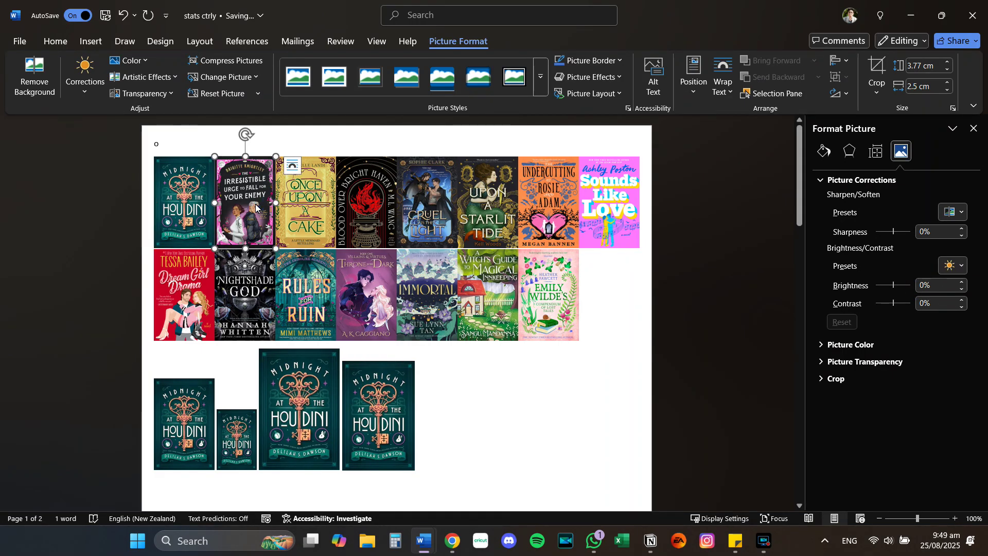
key(F4)
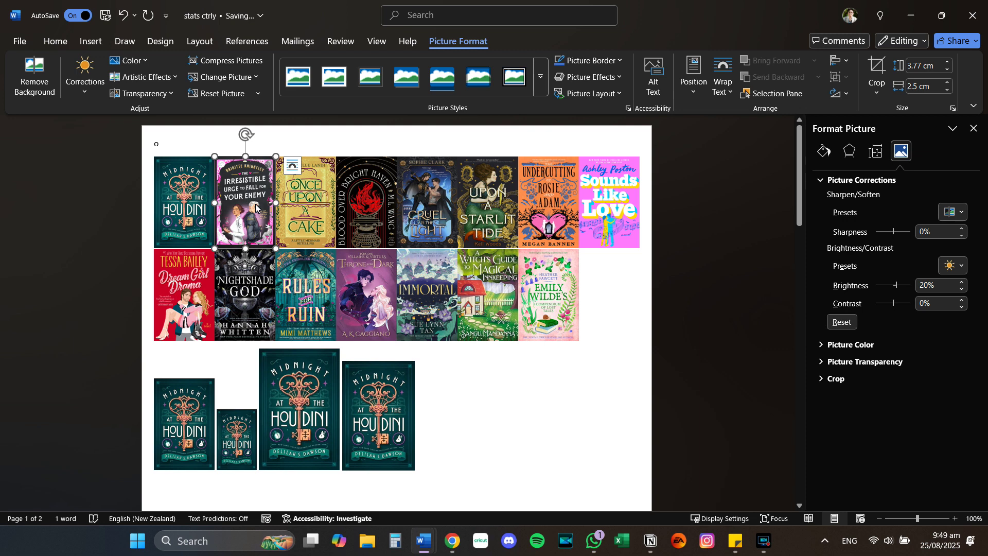
click(318, 208)
key(F4)
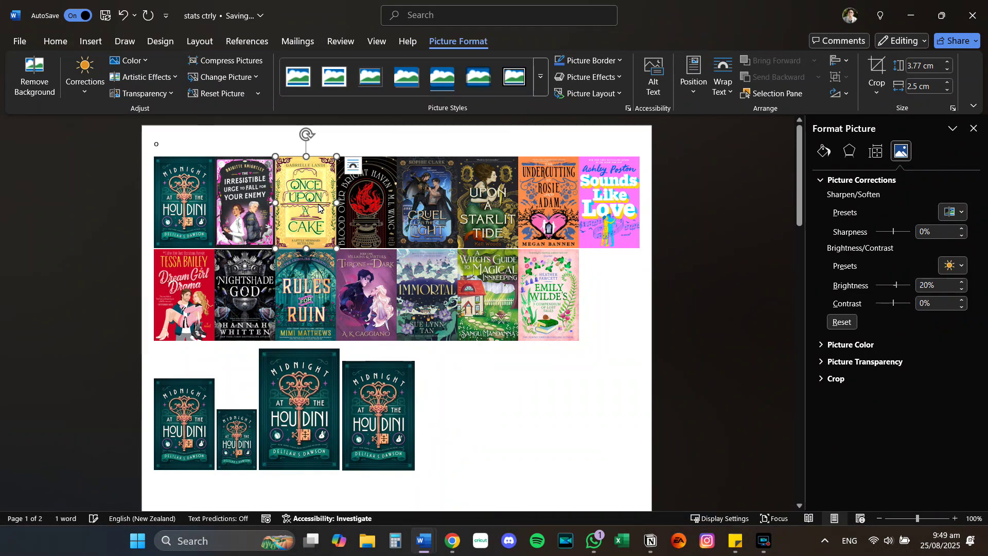
click(362, 219)
key(F4)
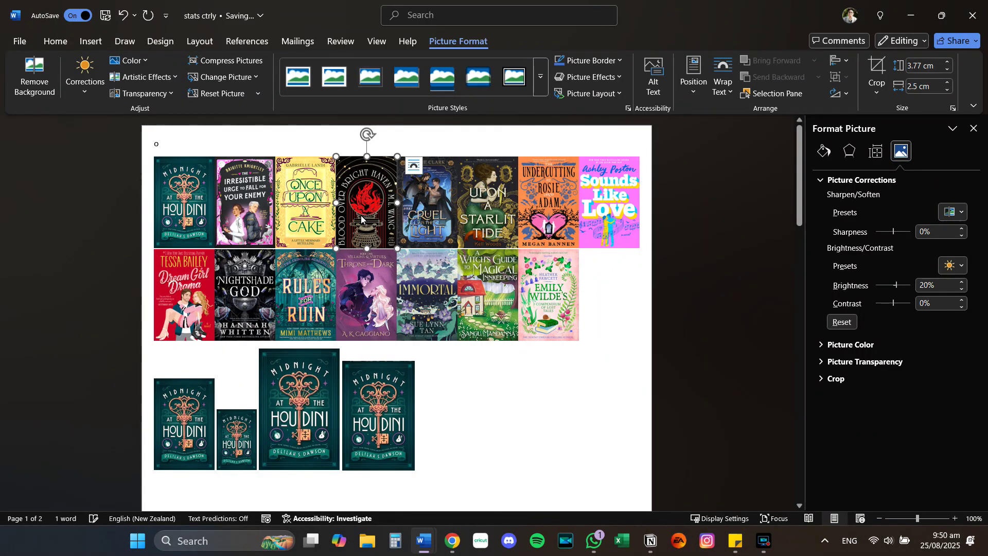
click(425, 224)
key(F4)
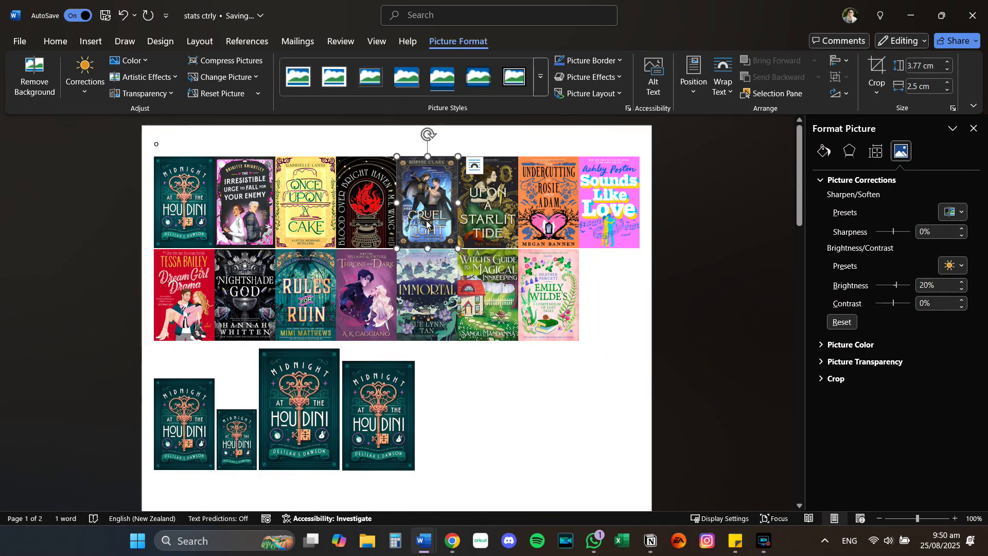
click(497, 220)
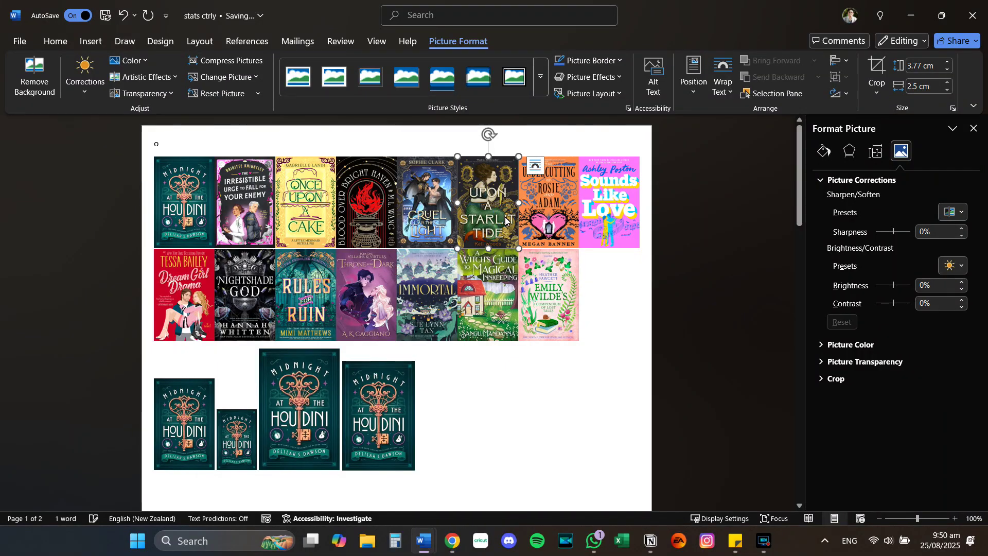
key(F4)
click(547, 211)
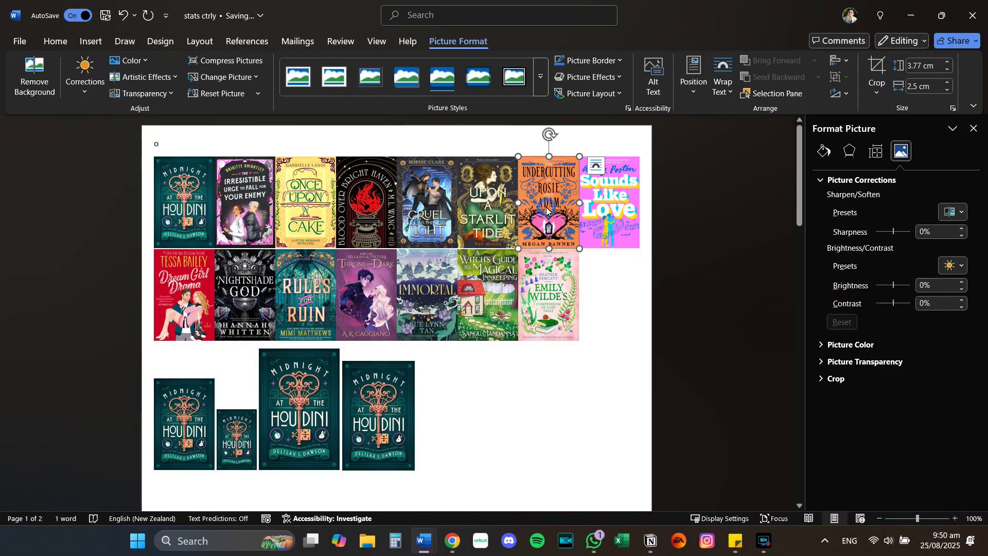
key(F4)
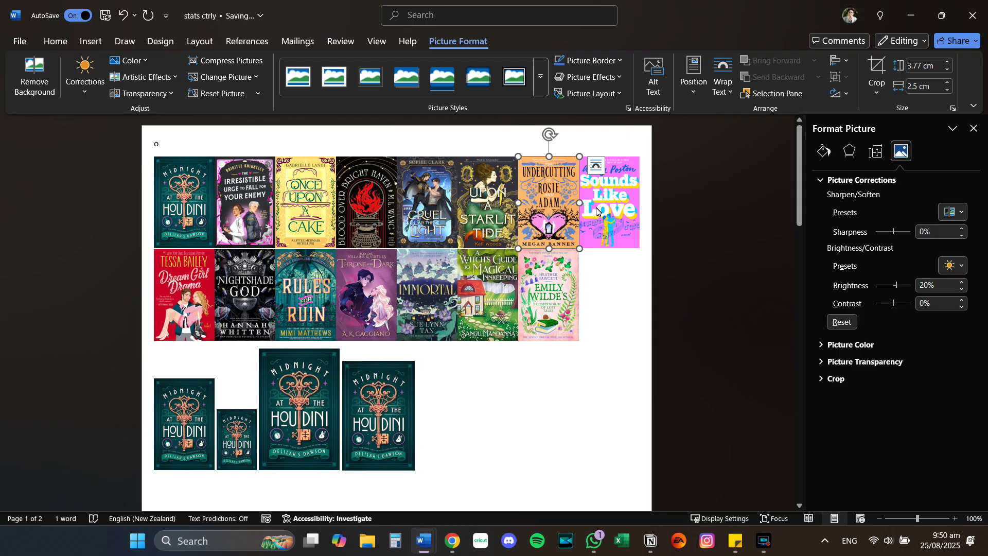
click(634, 235)
key(F4)
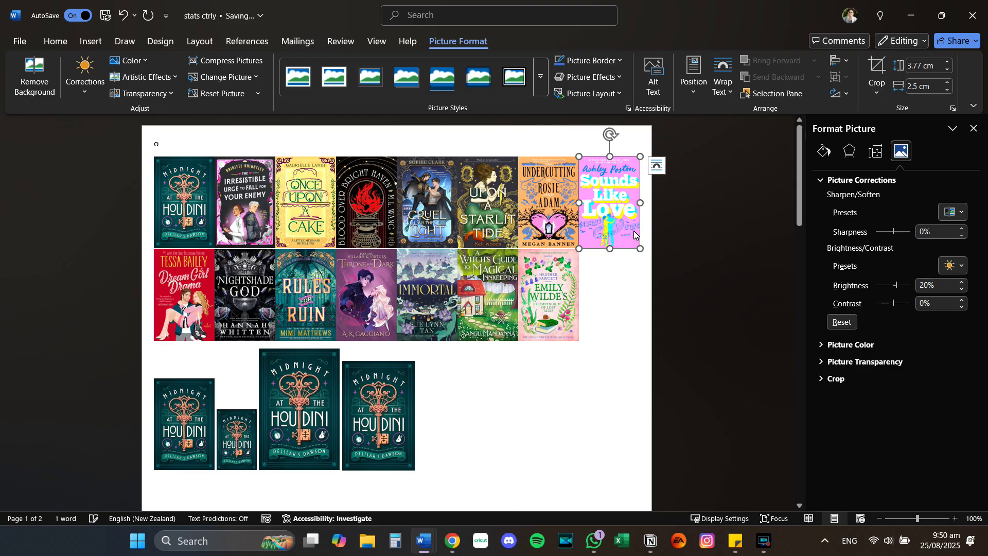
- Brighten Dream Girl Drama, Nightshade God, Rules for Ruin, Throne of the Dark, Immortal, Witch's Guide, Emily Wilde by 20%
click(210, 286)
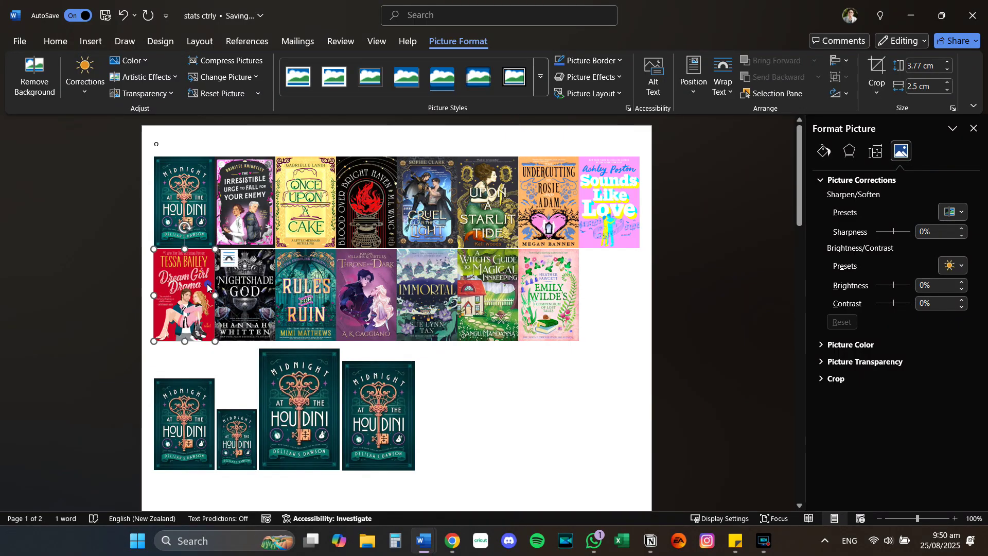
key(F4)
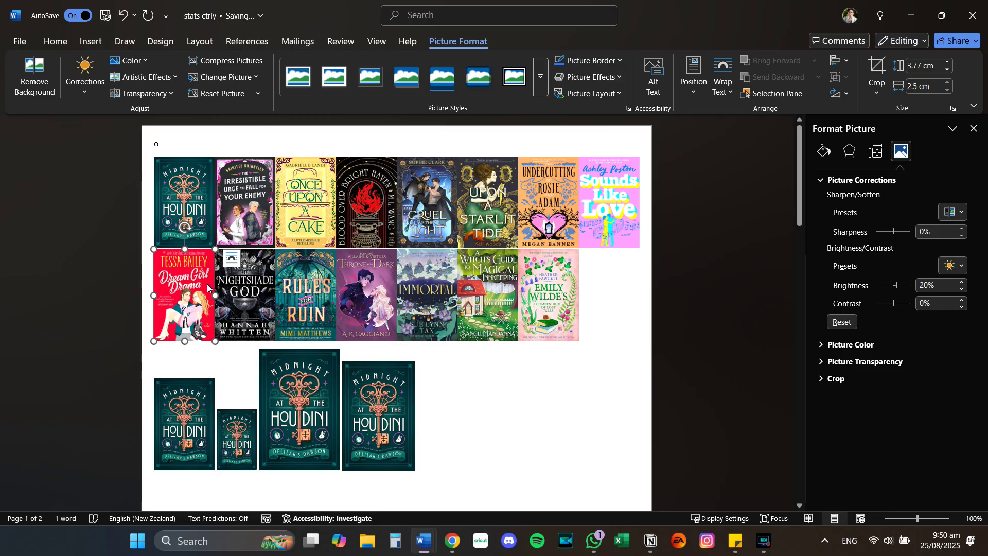
click(225, 284)
key(F4)
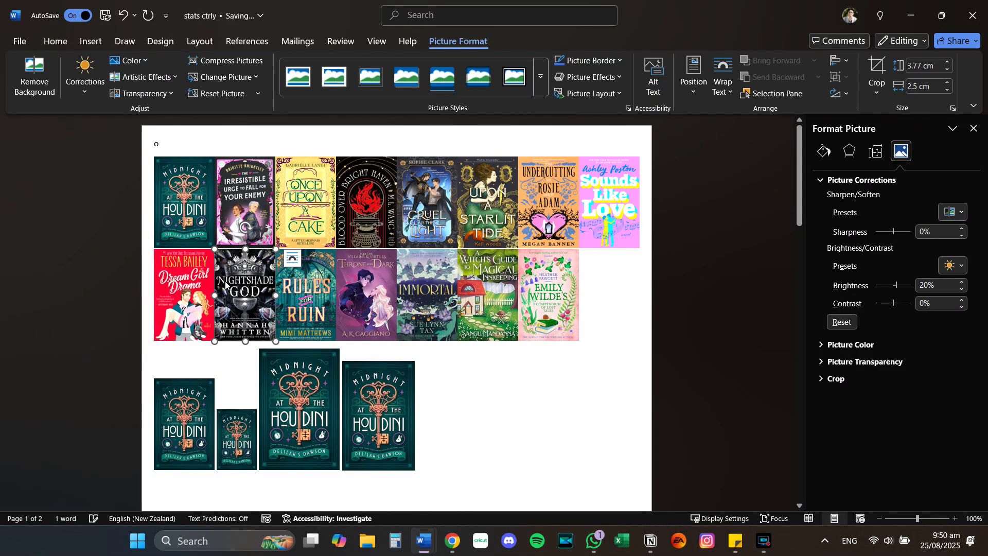
click(291, 304)
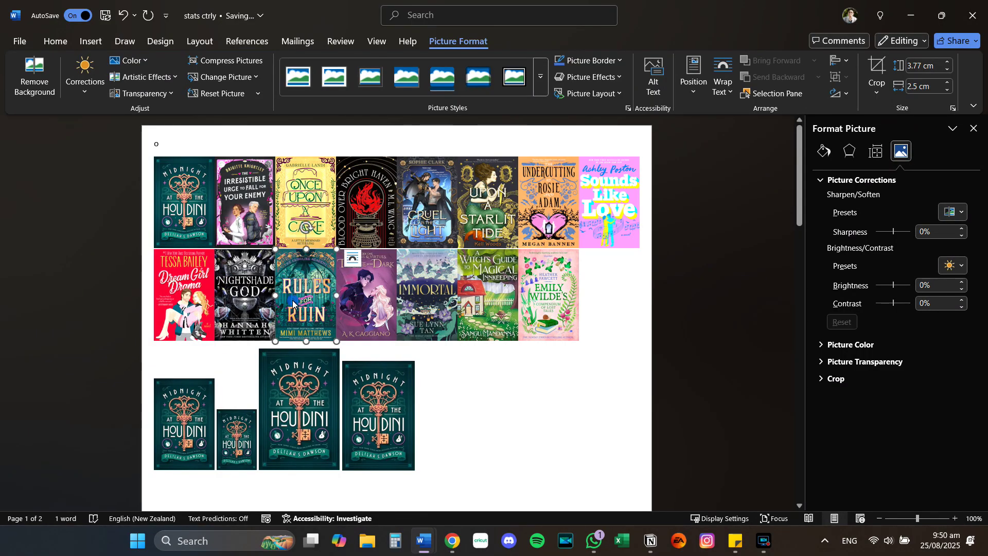
key(F4)
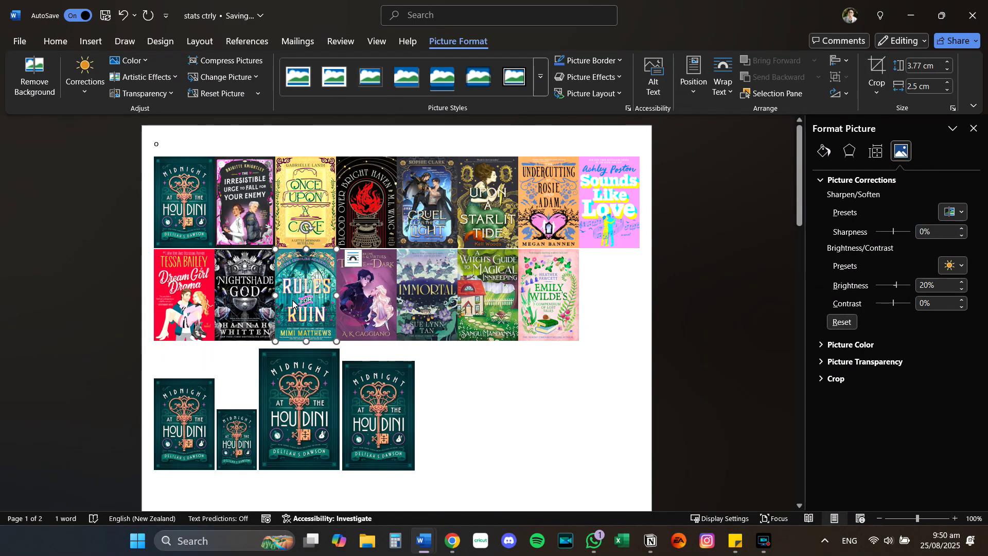
click(359, 306)
key(F4)
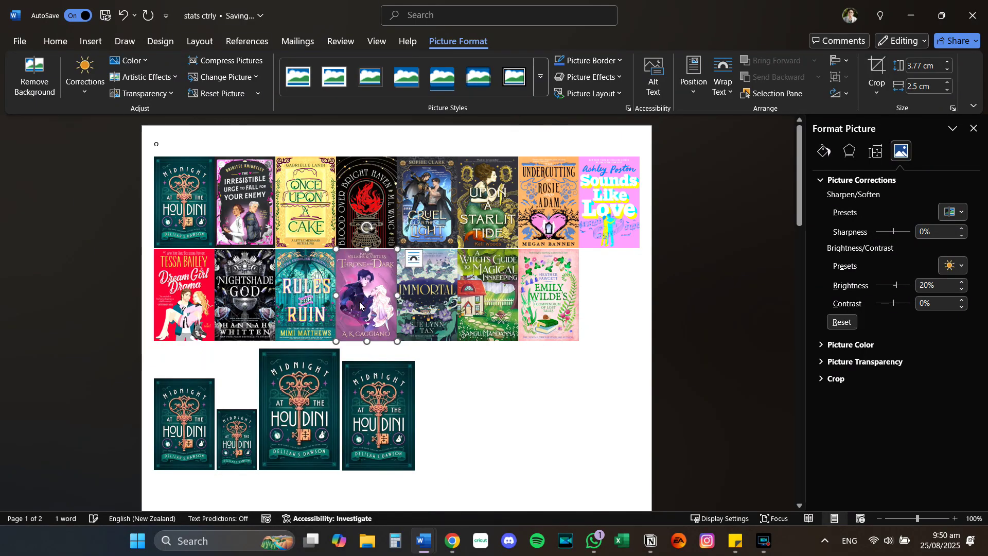
click(420, 326)
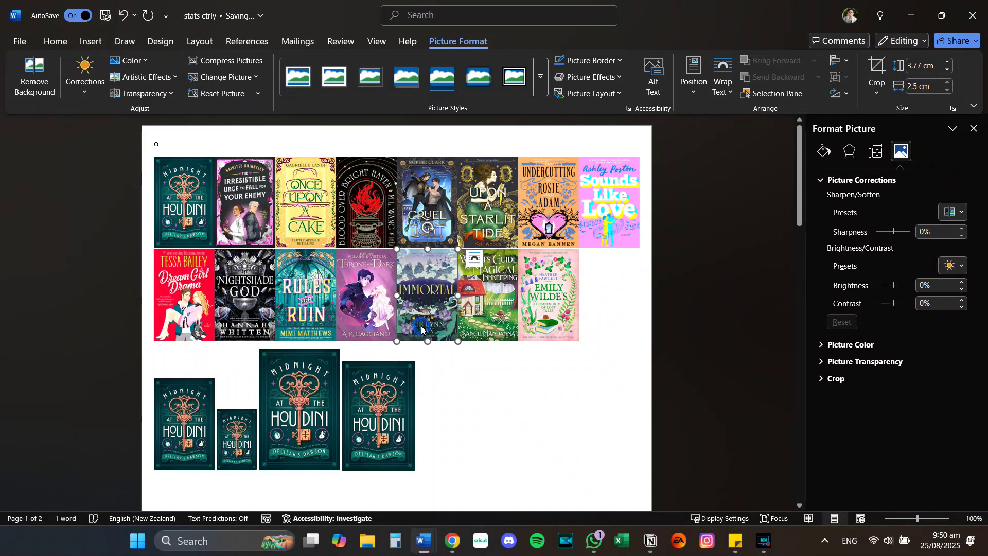
key(F4)
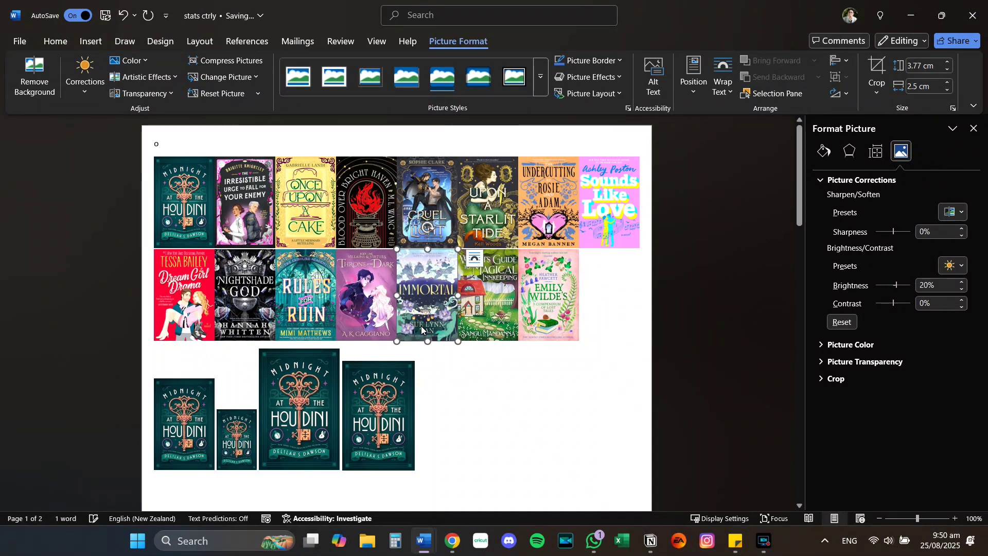
click(485, 323)
key(F4)
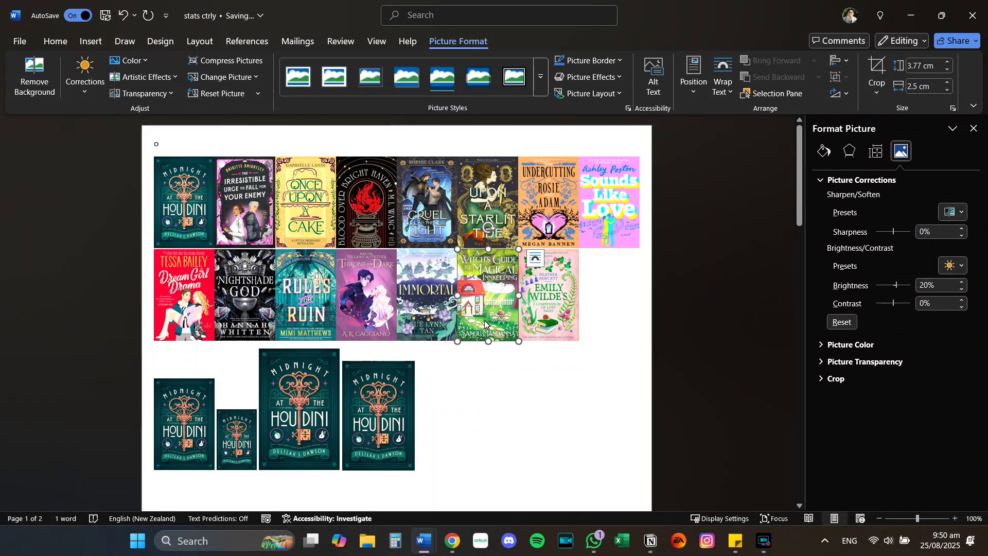
click(528, 316)
key(F4)
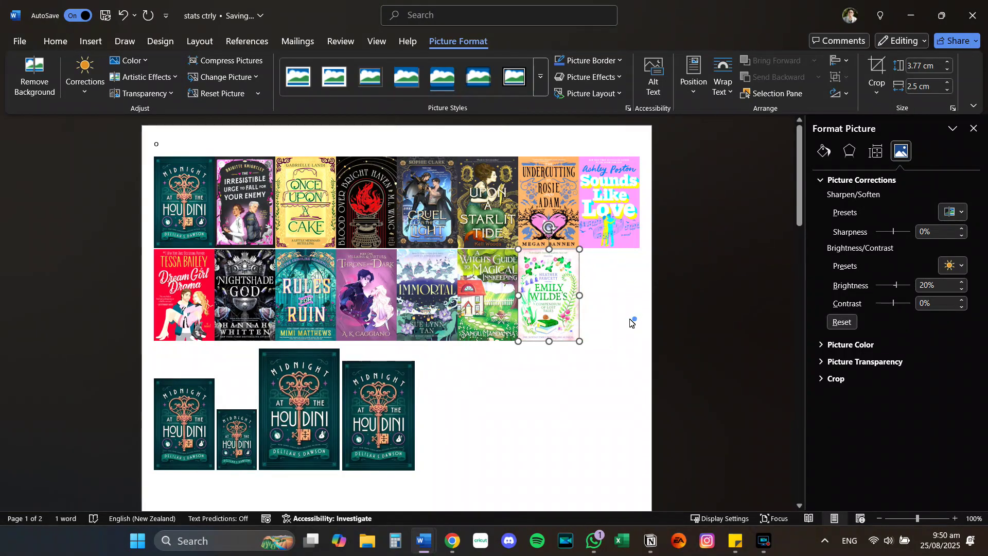
- Paste a copy of both brightened cover rows on a new line below the original grid
drag(628, 320, 179, 203)
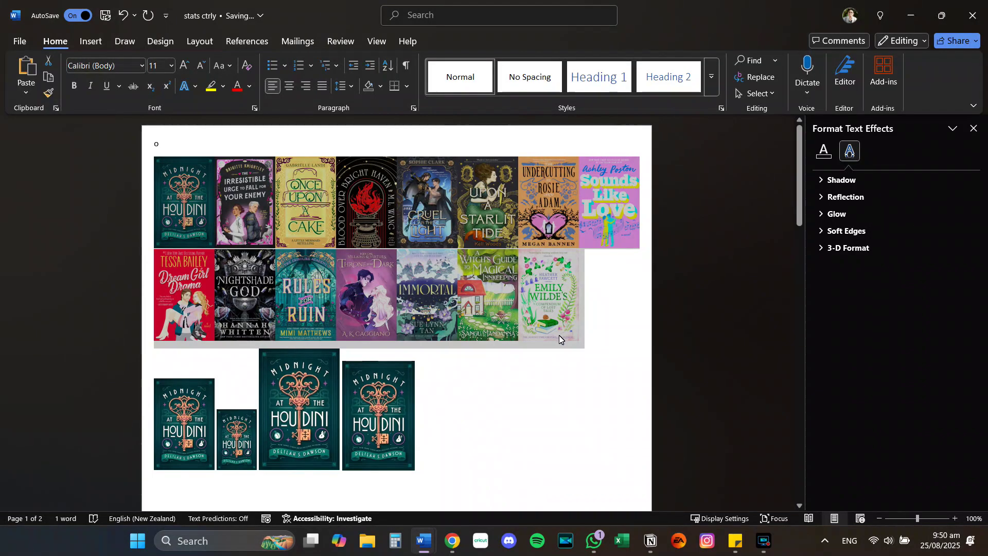
click(604, 341)
key(Return)
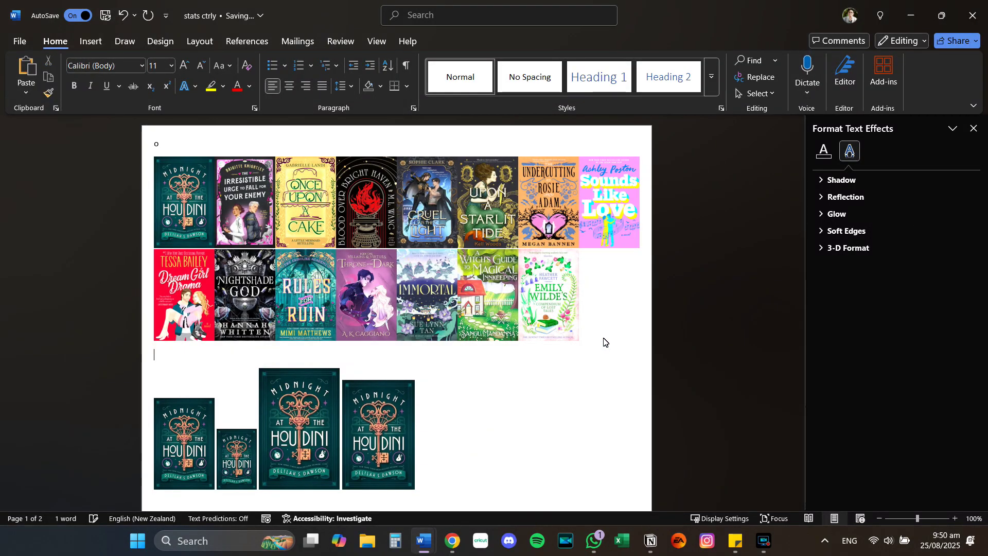
key(ctrl+v)
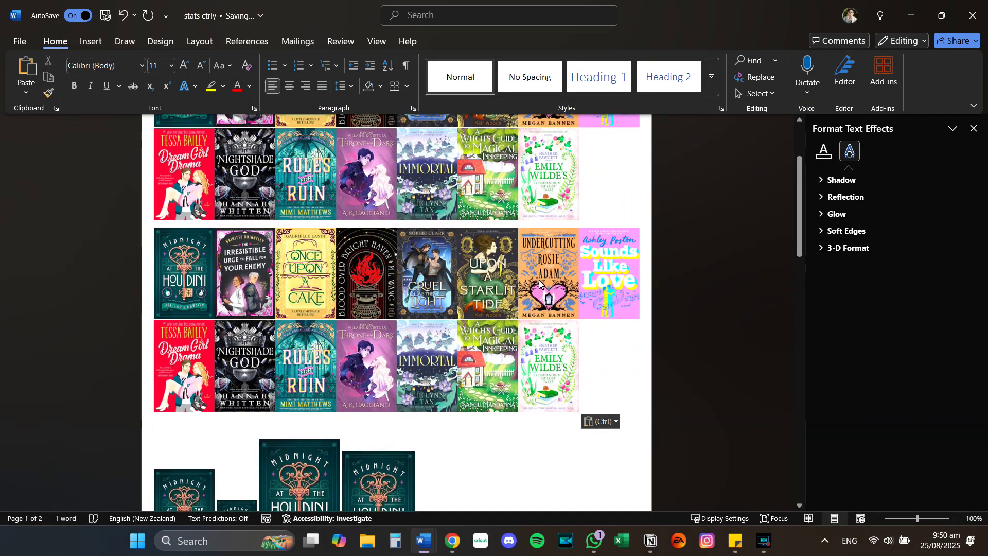
drag(593, 290, 169, 227)
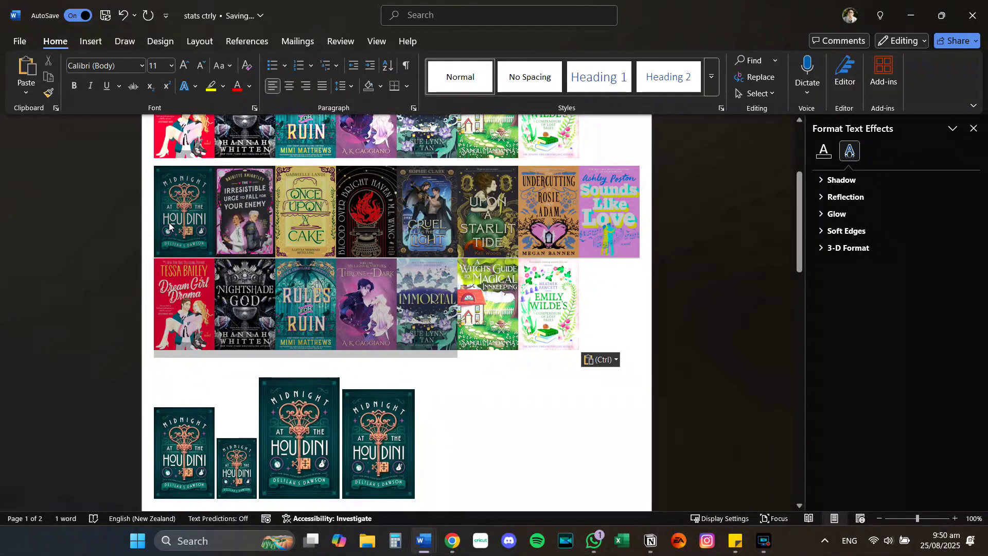
click(487, 402)
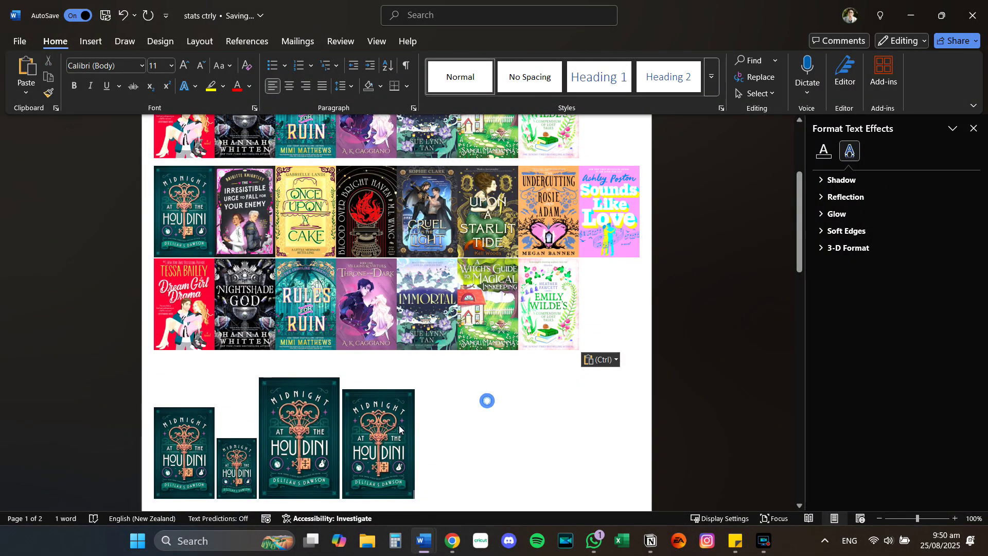
click(246, 477)
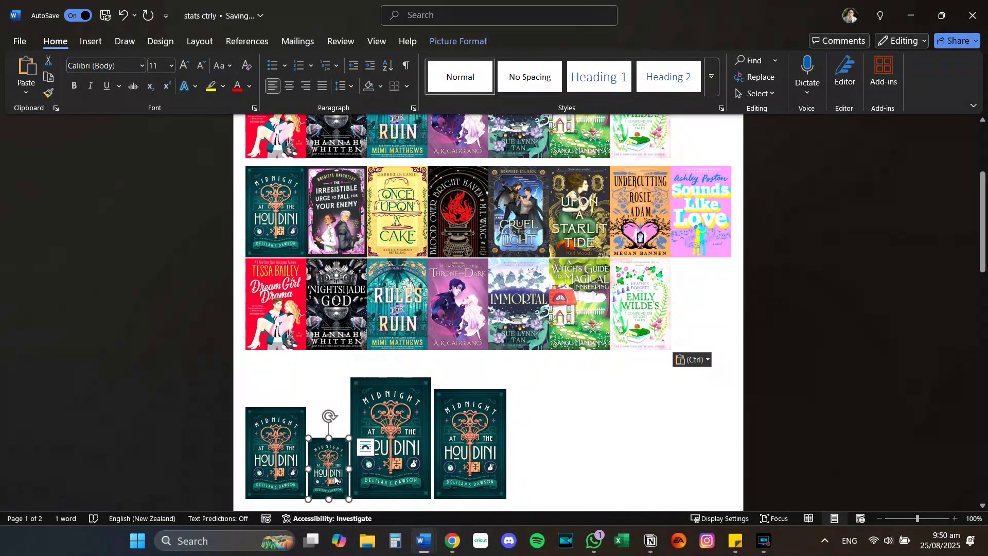
right_click(338, 474)
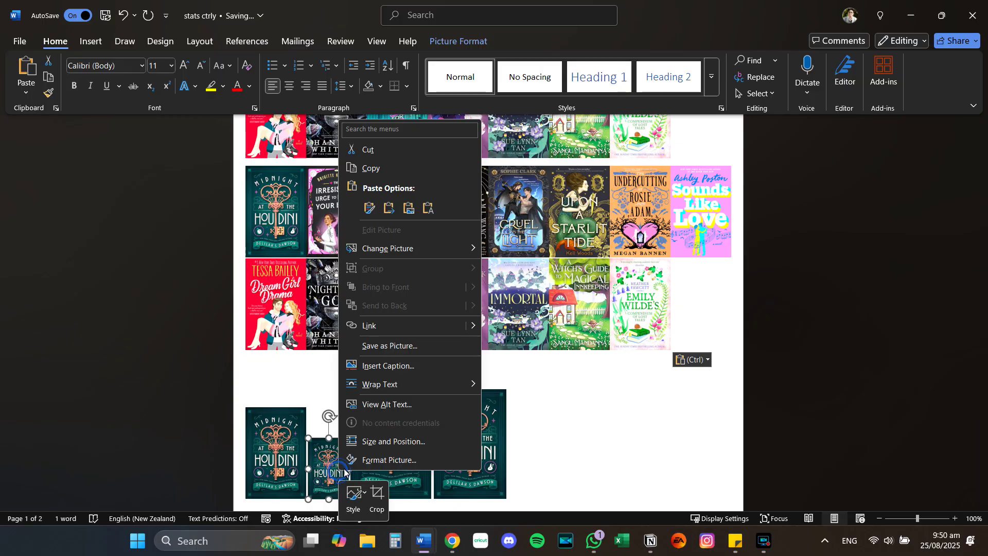
click(380, 439)
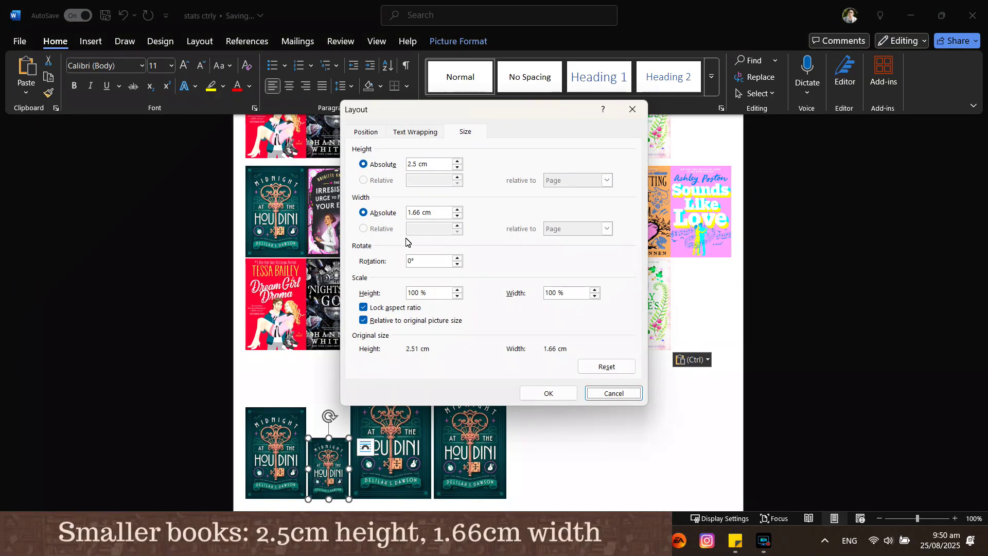
click(549, 394)
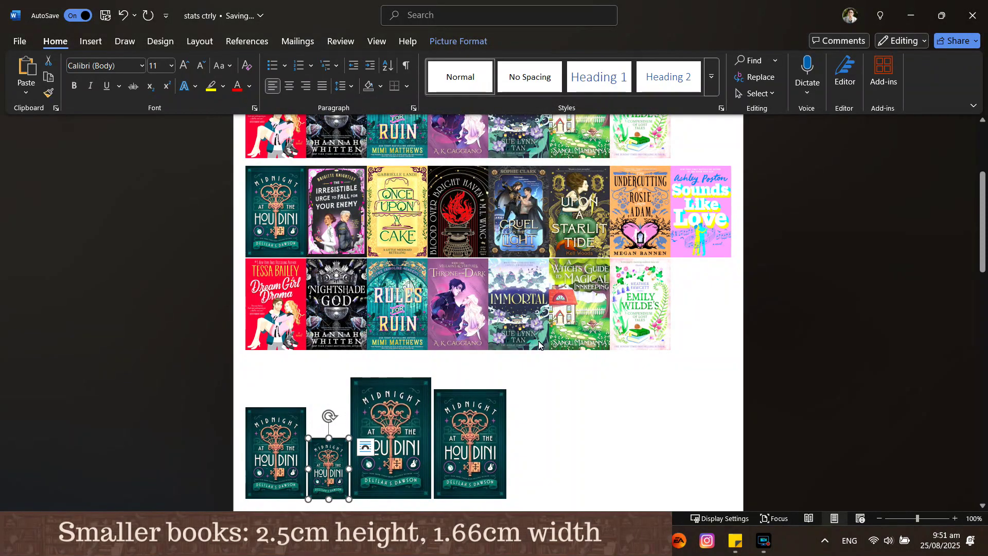
- Shrink the copied covers from Midnight at the Houdini through Rules for Ruin to the small thumbnail size
click(285, 210)
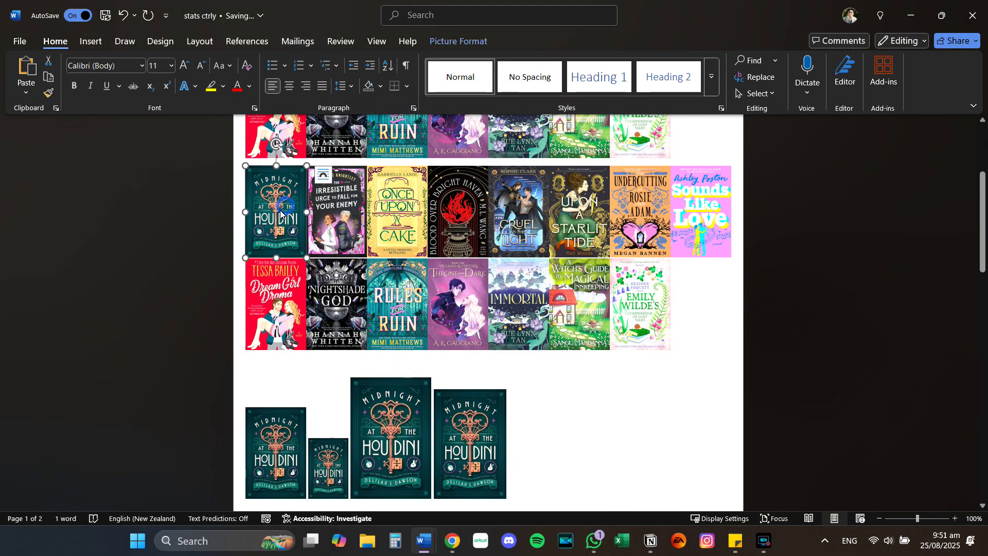
key(ctrl+y)
click(309, 234)
key(ctrl+y)
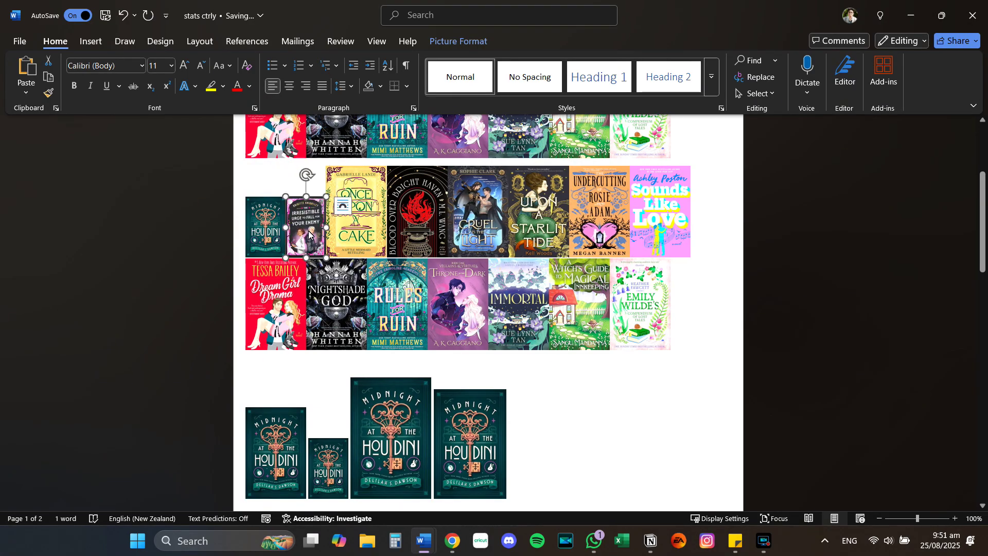
click(345, 231)
key(ctrl+y)
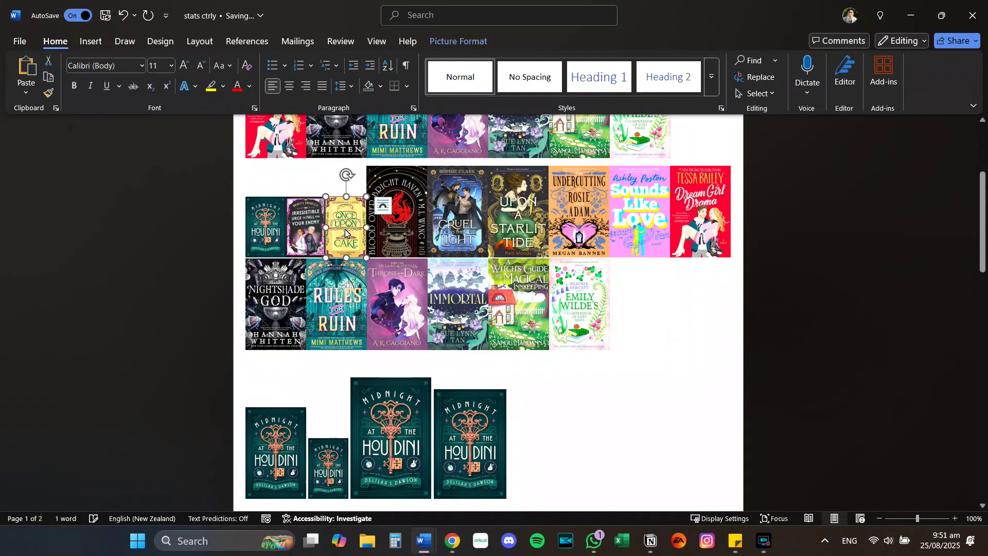
click(385, 237)
key(ctrl+y)
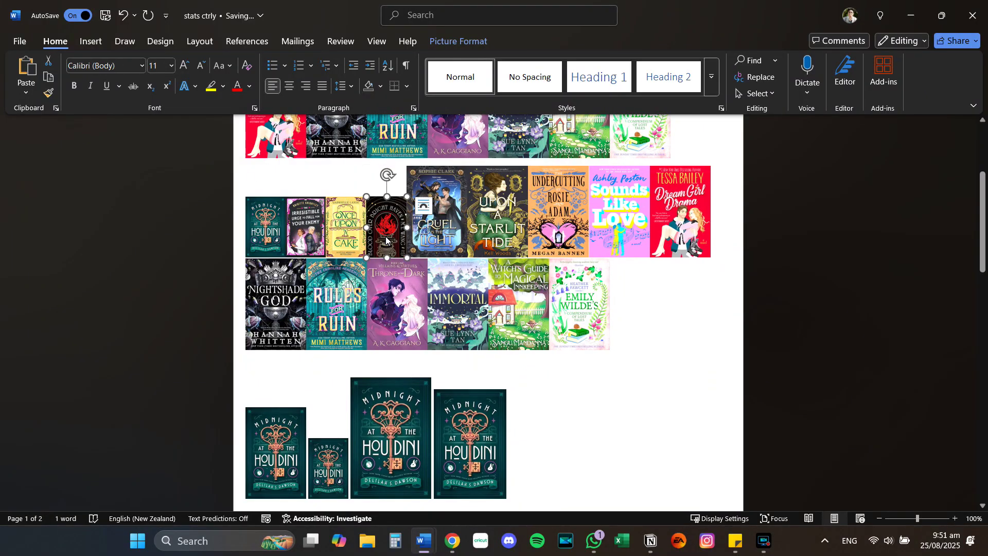
click(429, 236)
key(ctrl+y)
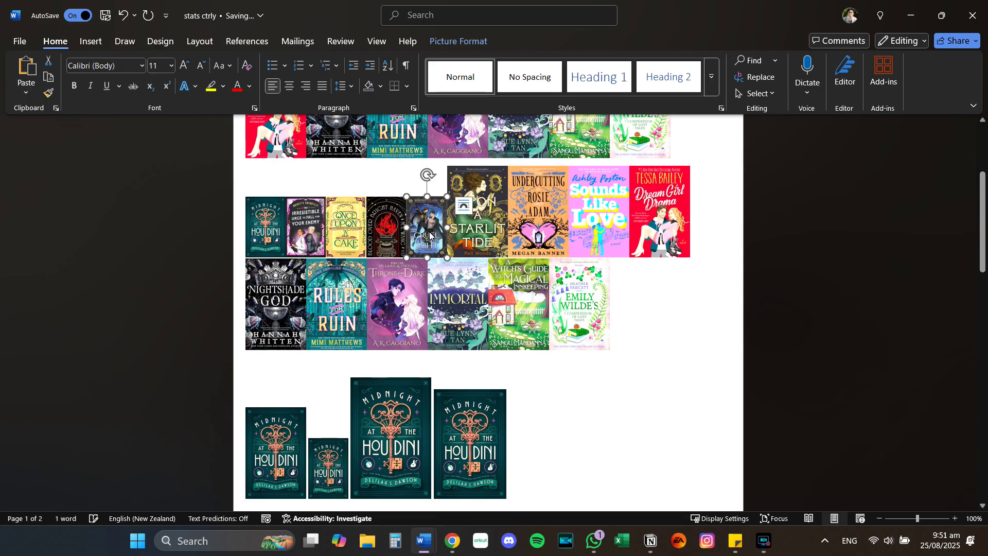
click(476, 237)
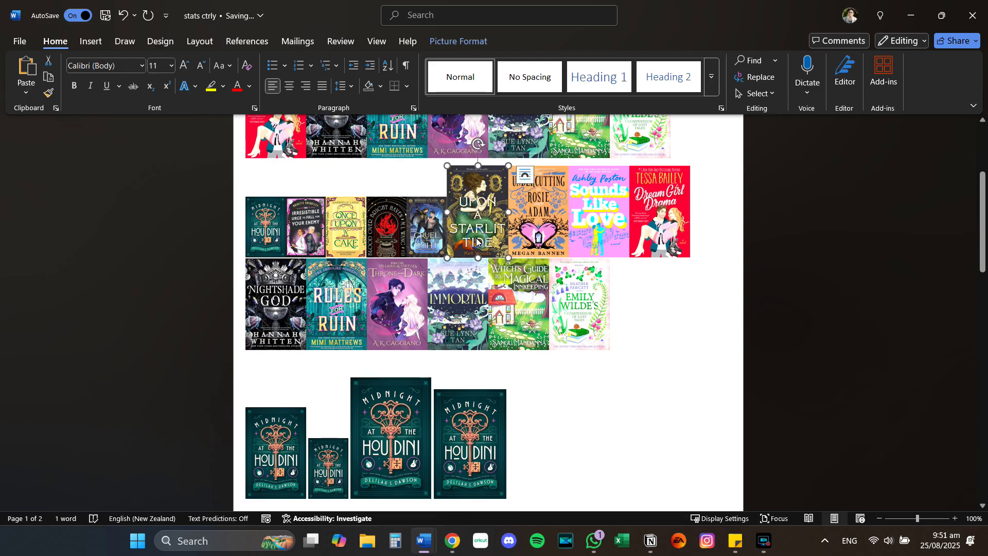
key(ctrl+y)
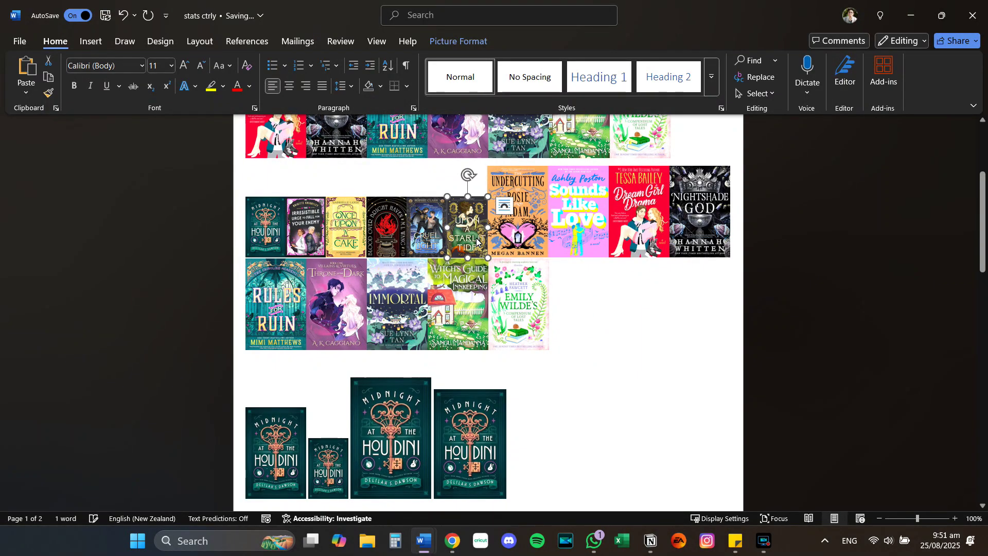
click(505, 239)
key(ctrl+y)
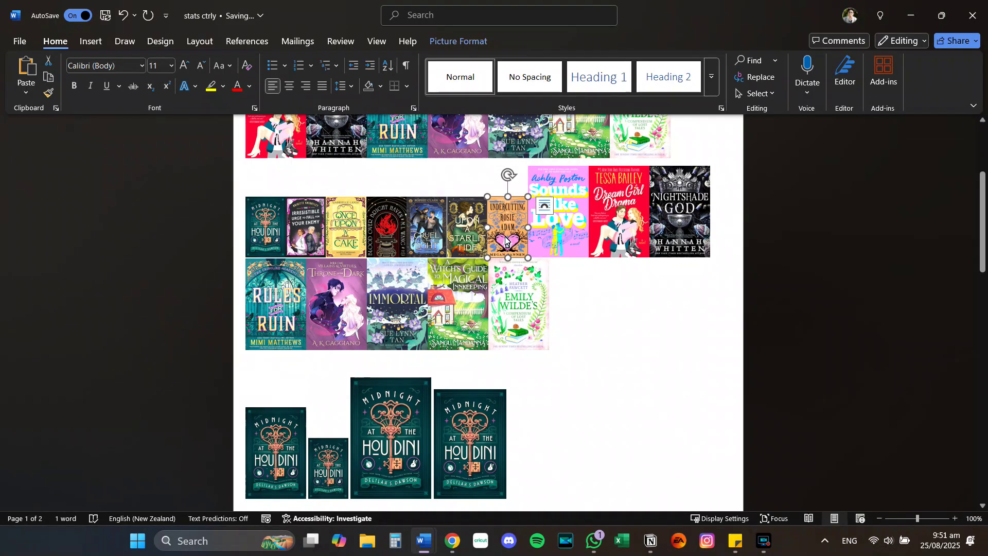
click(567, 240)
key(ctrl+y)
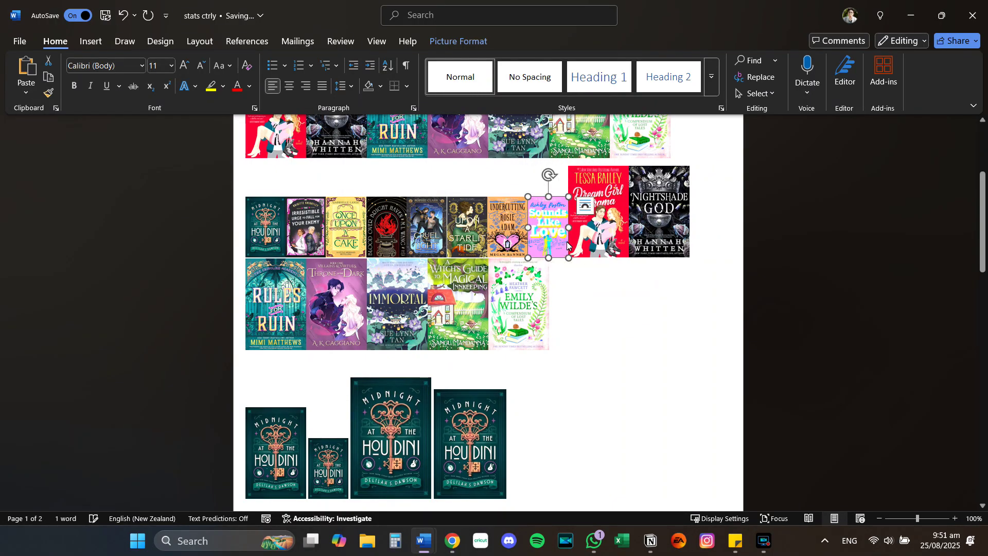
click(593, 249)
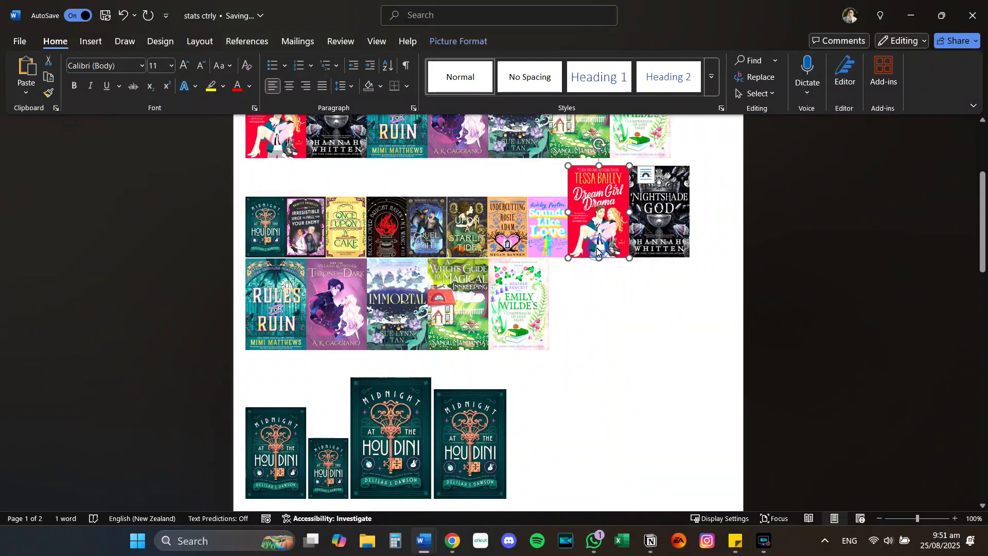
key(ctrl+y)
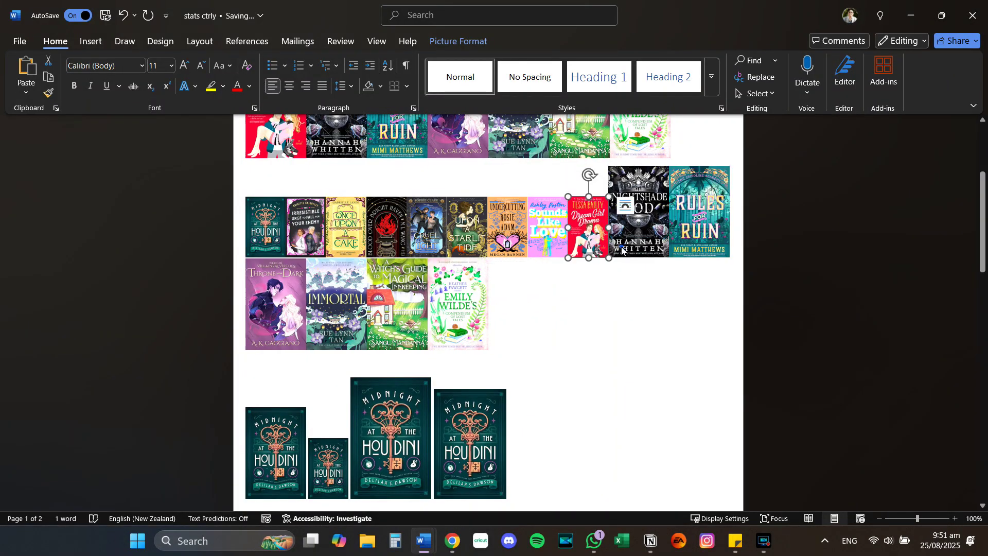
click(622, 246)
key(ctrl+y)
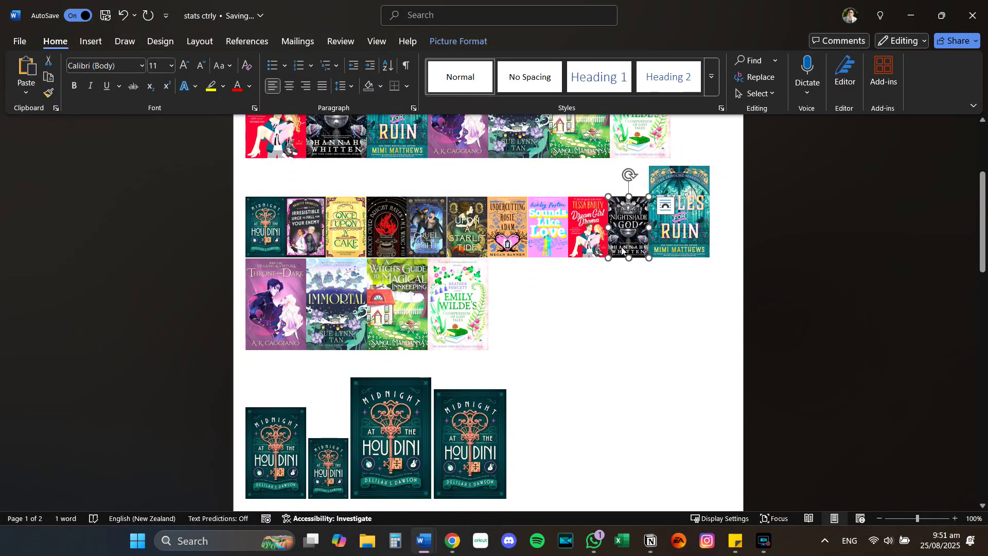
click(671, 240)
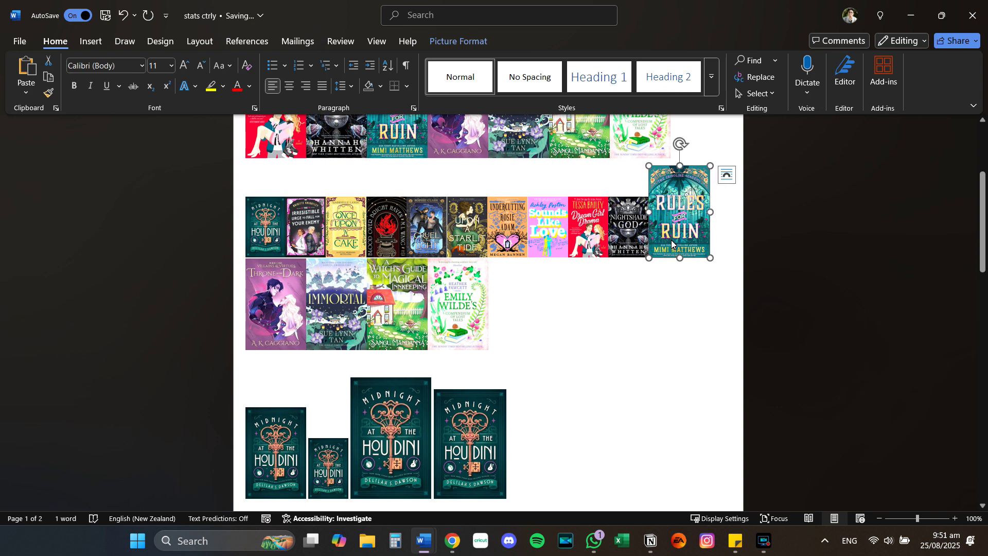
key(ctrl+y)
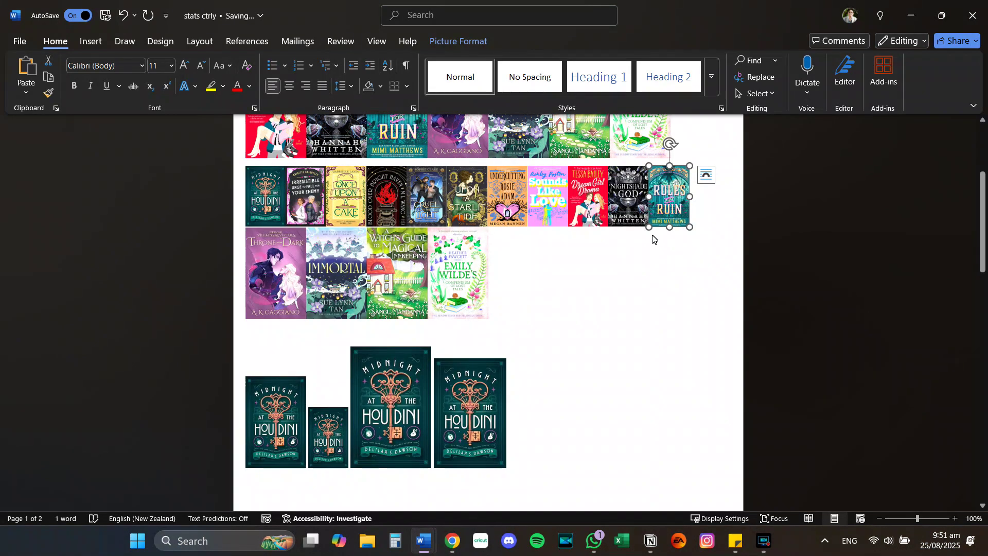
- Shrink Throne of the Dark, Immortal, Witch's Guide and Emily Wilde covers to match
click(290, 284)
key(ctrl+y)
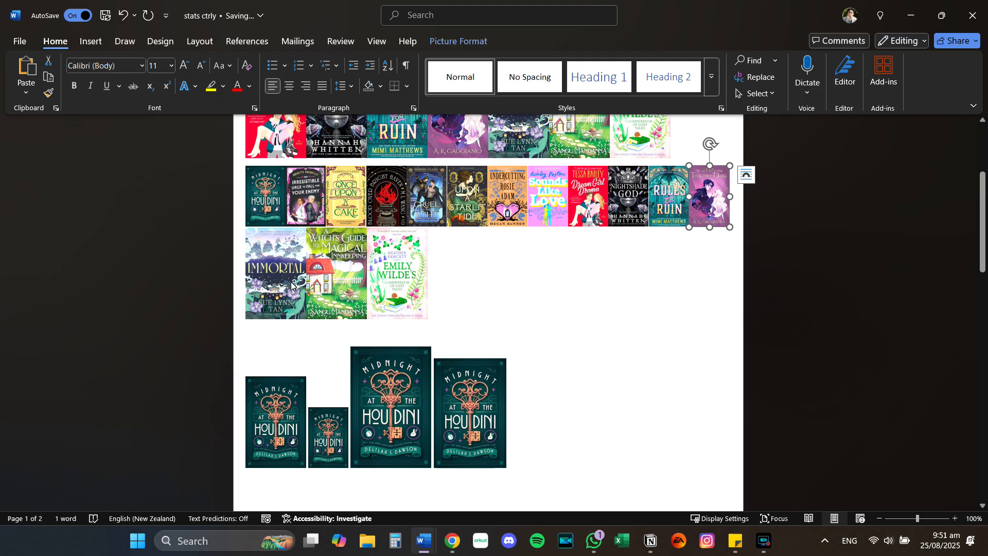
click(273, 289)
key(ctrl+y)
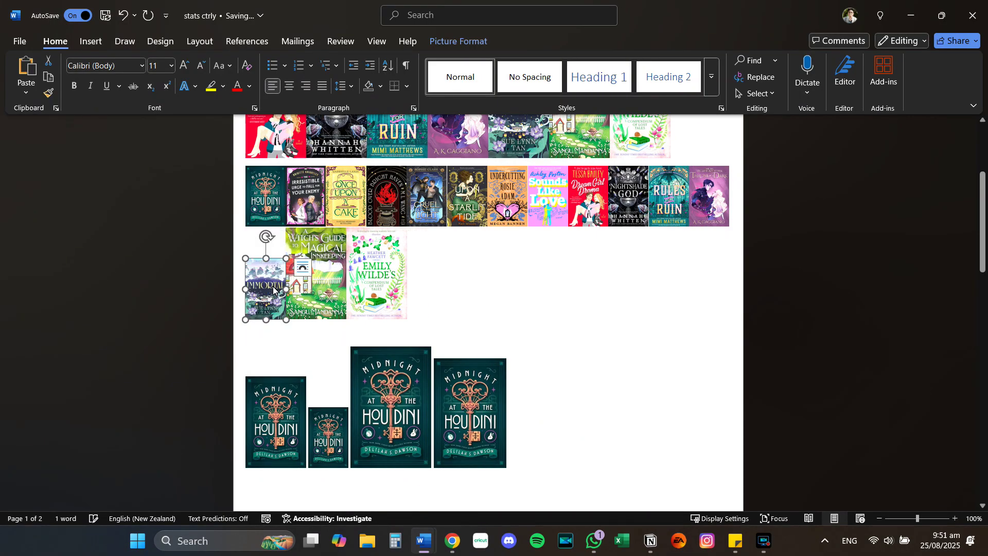
click(342, 308)
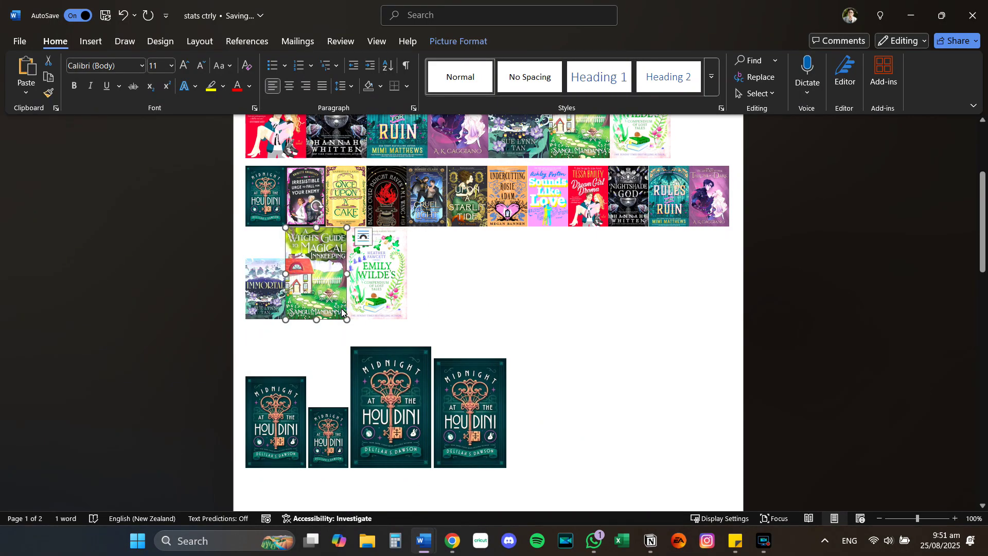
key(ctrl+y)
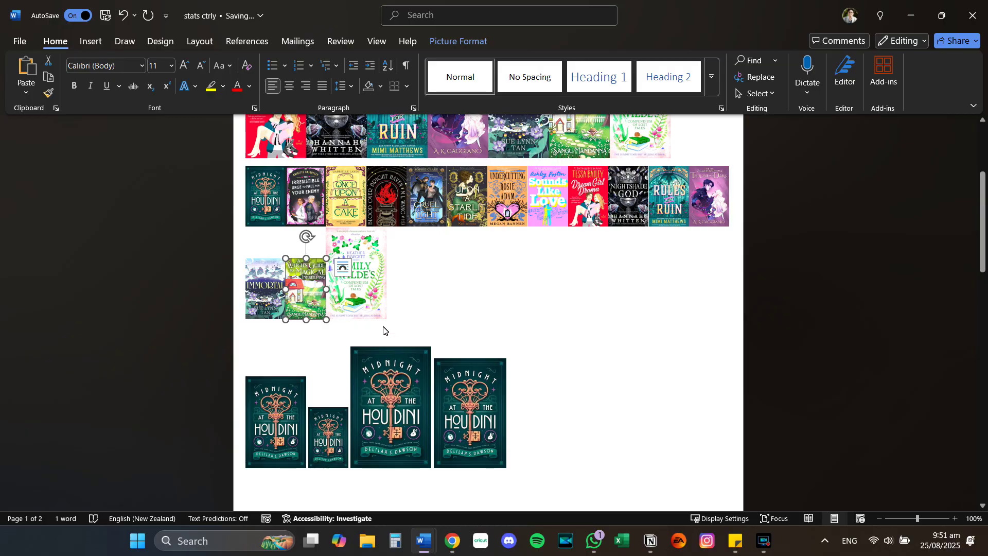
click(362, 307)
key(ctrl+y)
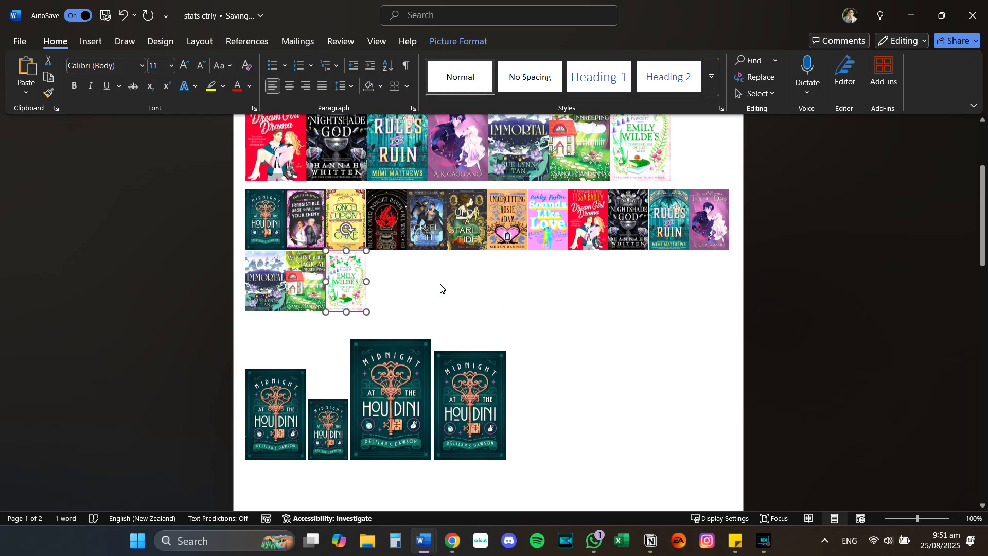
- Paste a copy of the Undercutting Rosie Adam cover into the empty line above the Houdini covers
click(456, 307)
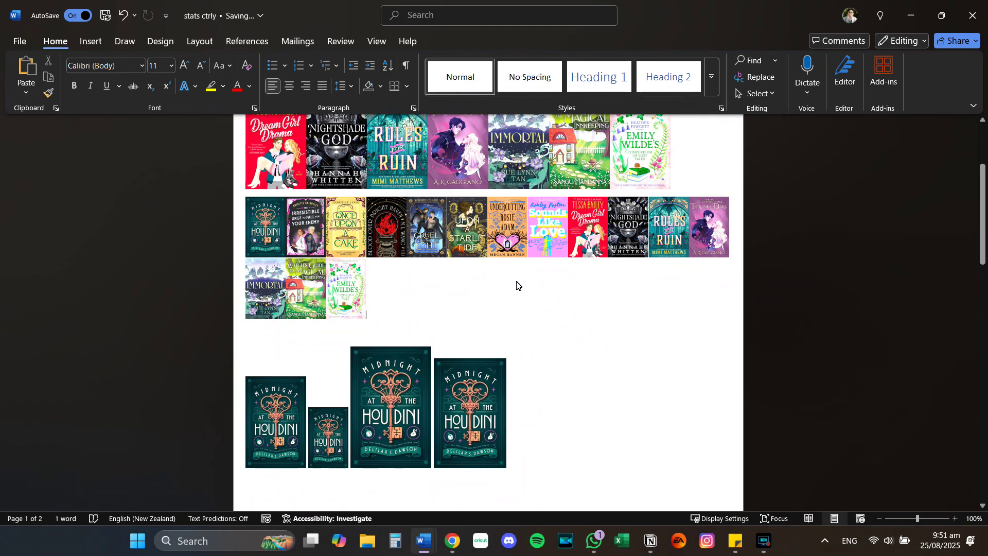
key(ctrl+z)
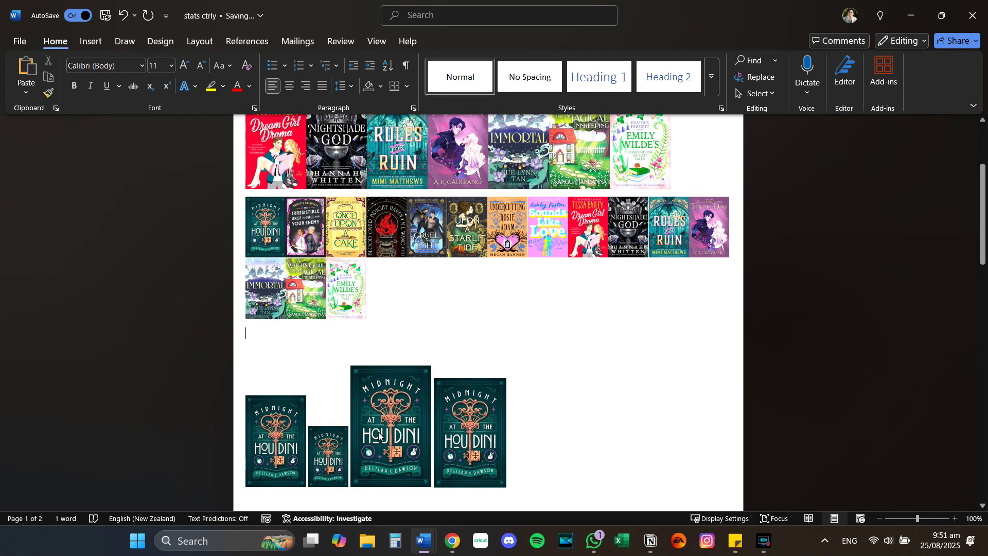
click(515, 237)
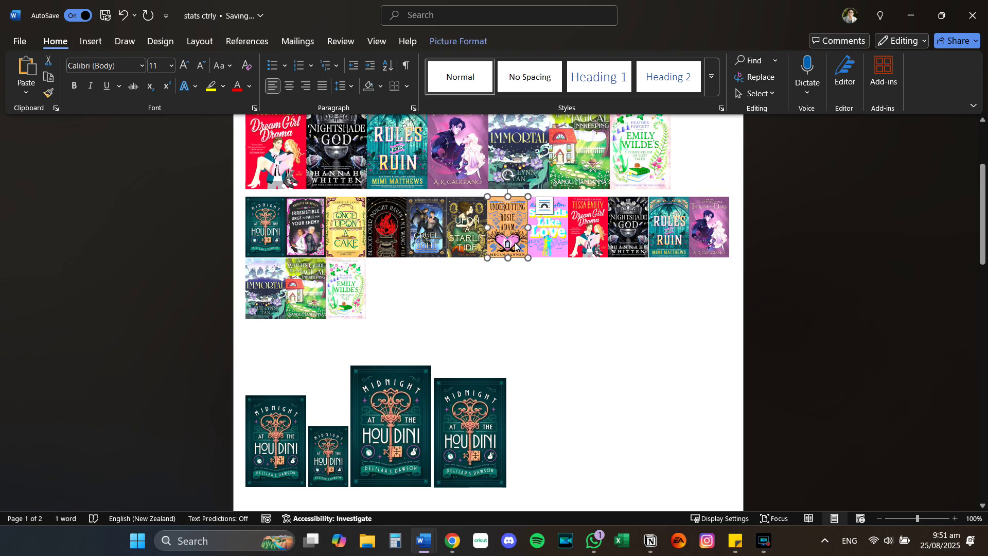
click(287, 347)
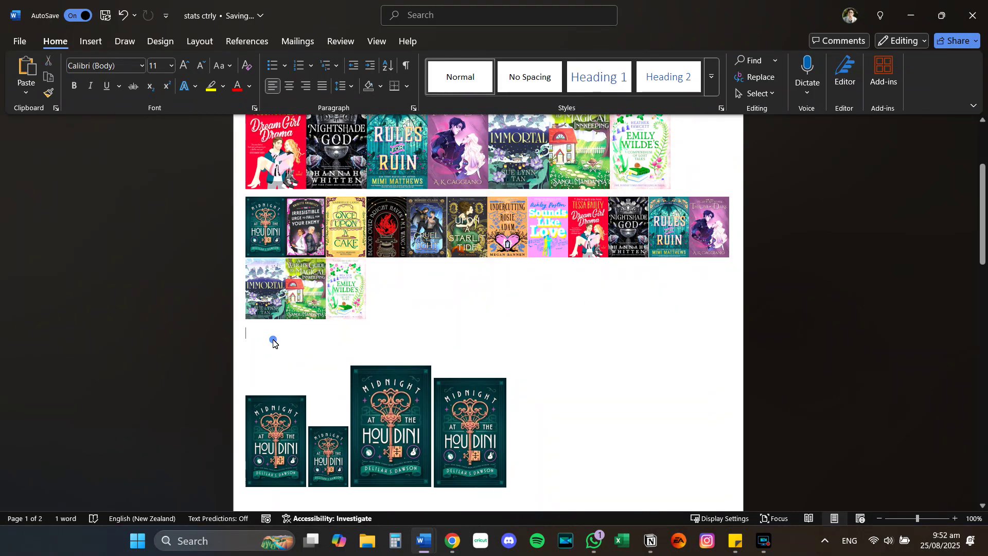
key(ctrl+v)
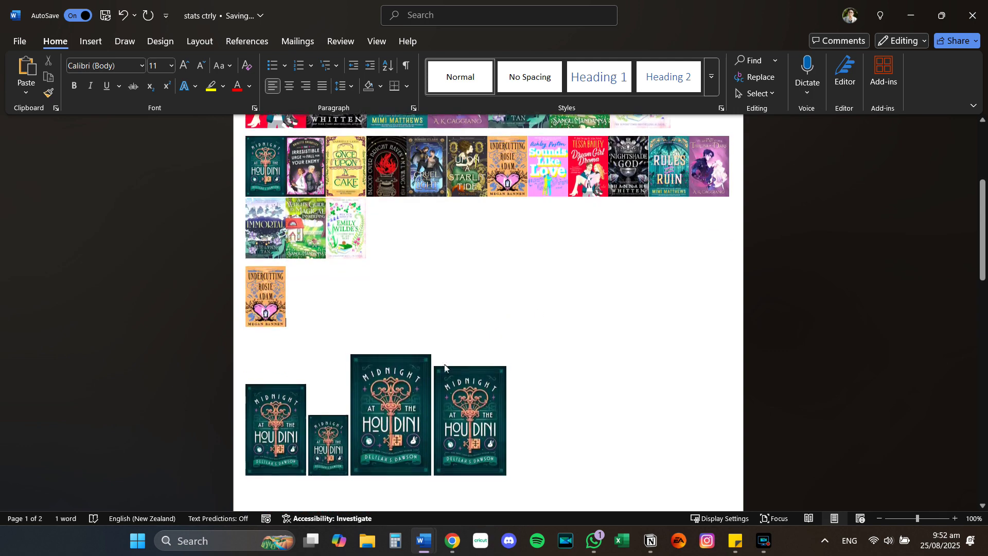
- Enlarge the pasted cover to the big Houdini cover's size, 5 cm by 3.32 cm
click(403, 411)
right_click(403, 411)
click(431, 382)
click(546, 393)
click(281, 305)
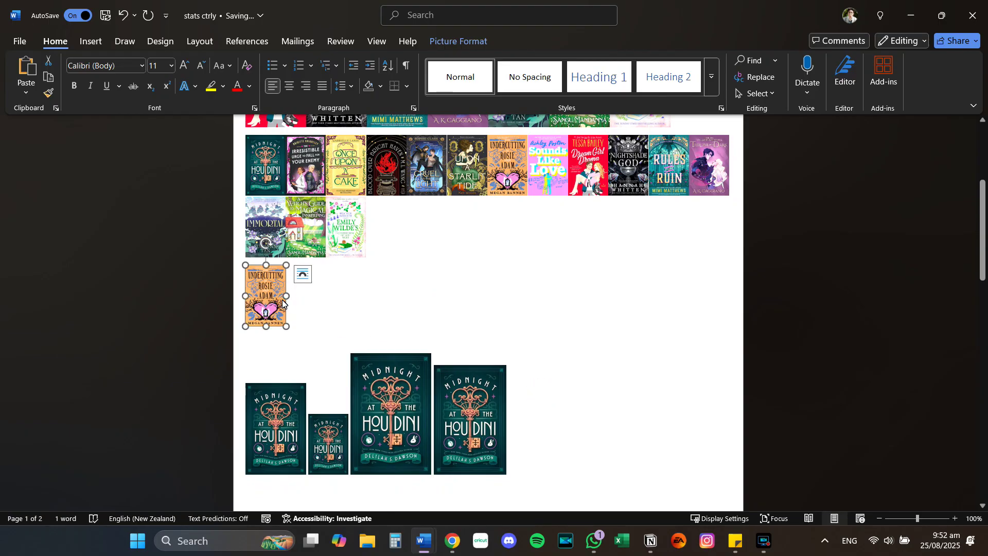
key(F4)
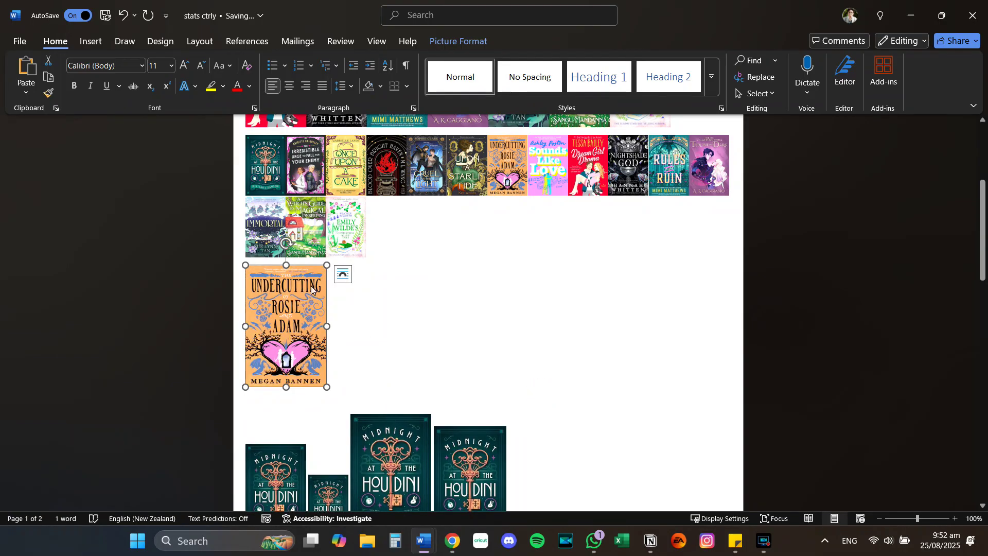
scroll(428, 331, down, 3)
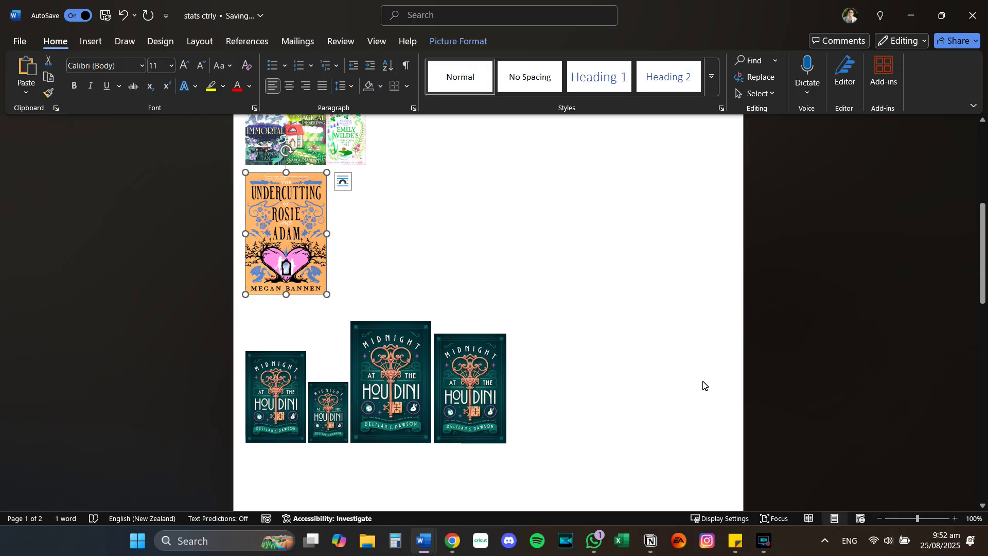
- Apply 0.5 cm Top, Bottom, Left and Right margins through Custom Margins, then return to Home
scroll(702, 386, up, 2)
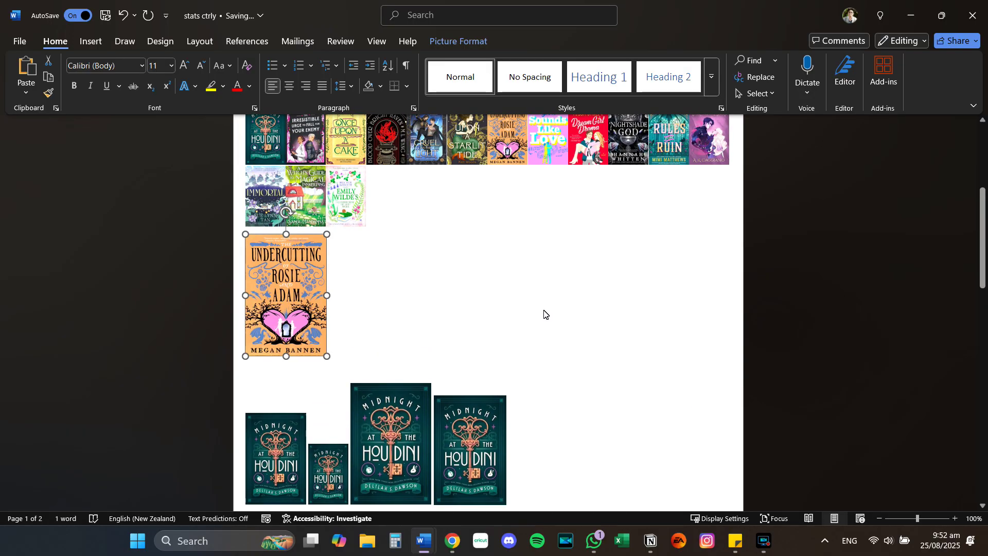
click(190, 46)
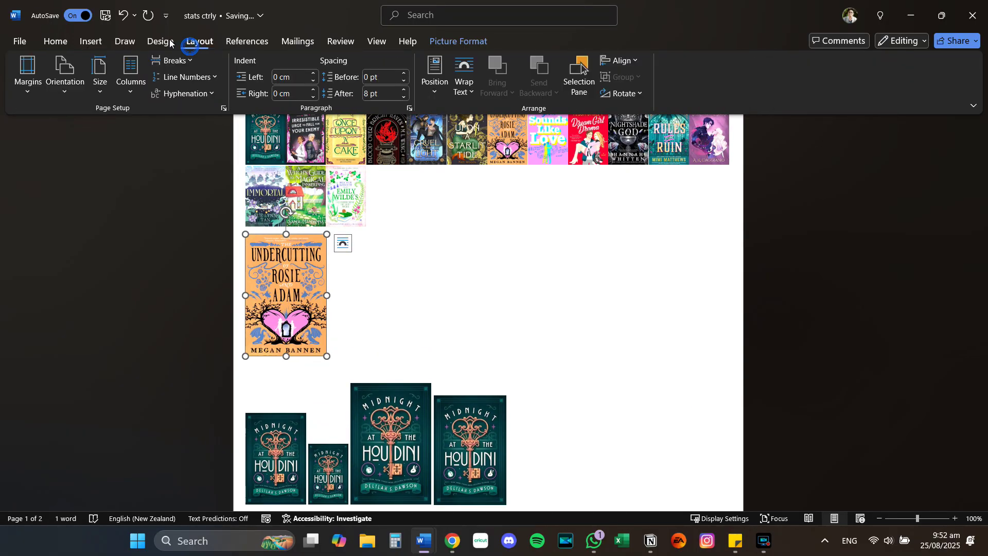
click(33, 78)
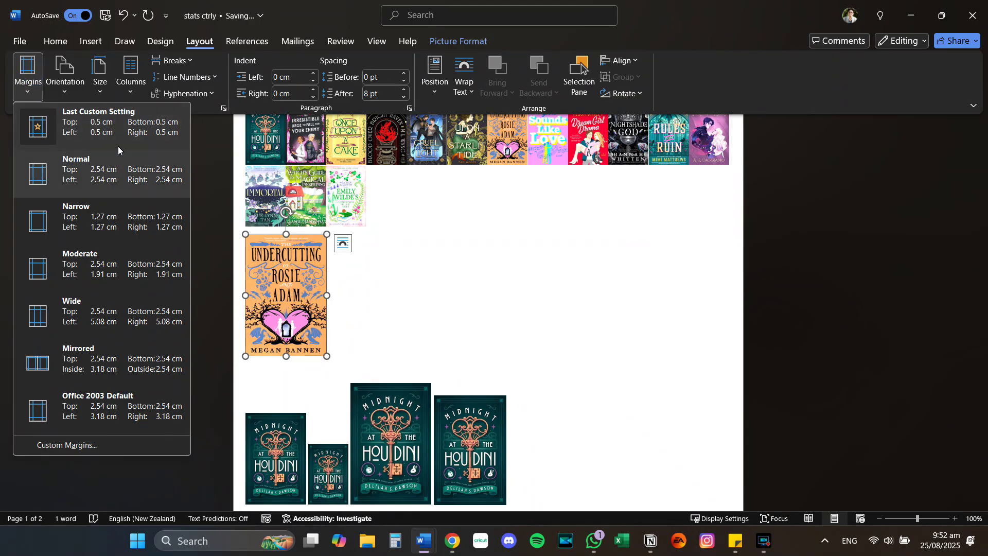
click(54, 447)
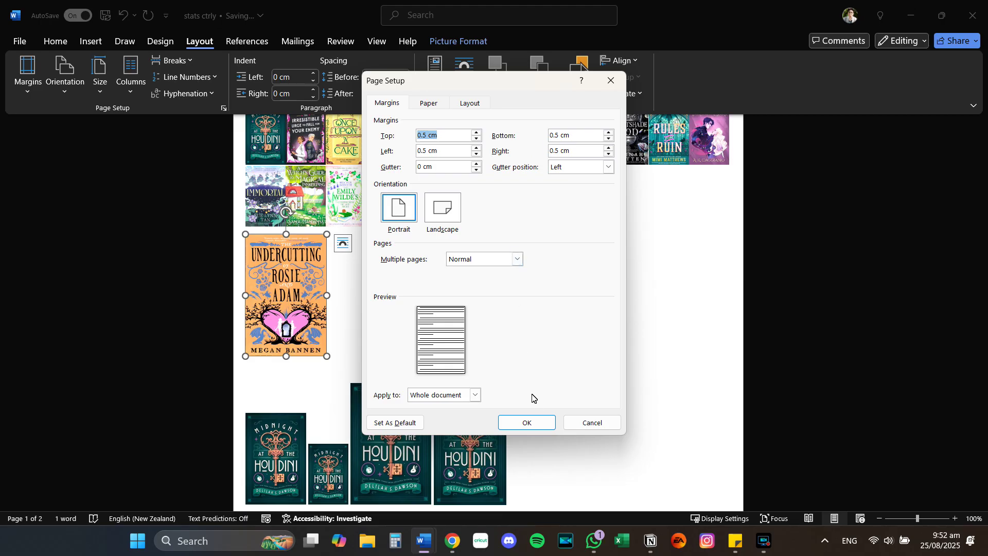
click(516, 419)
scroll(570, 375, up, 5)
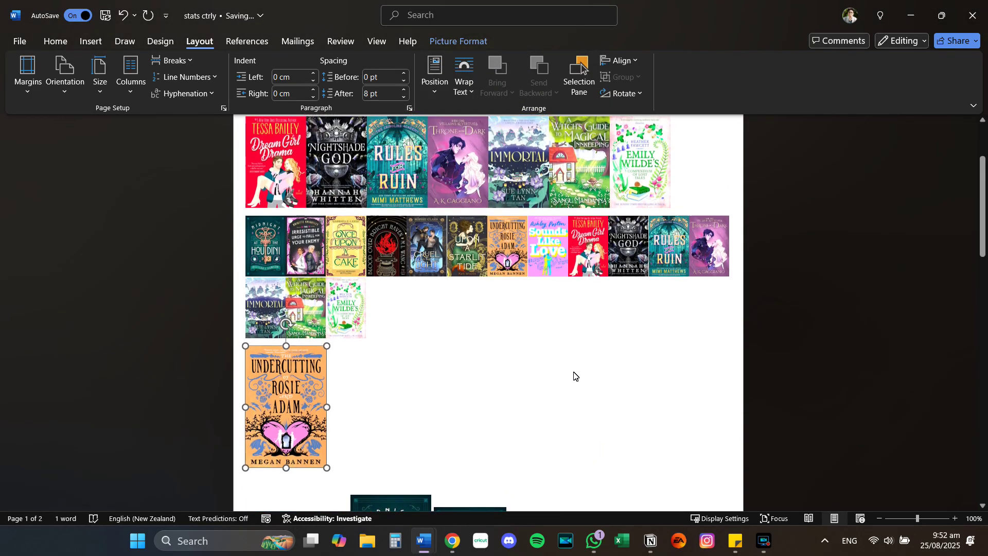
scroll(579, 372, down, 3)
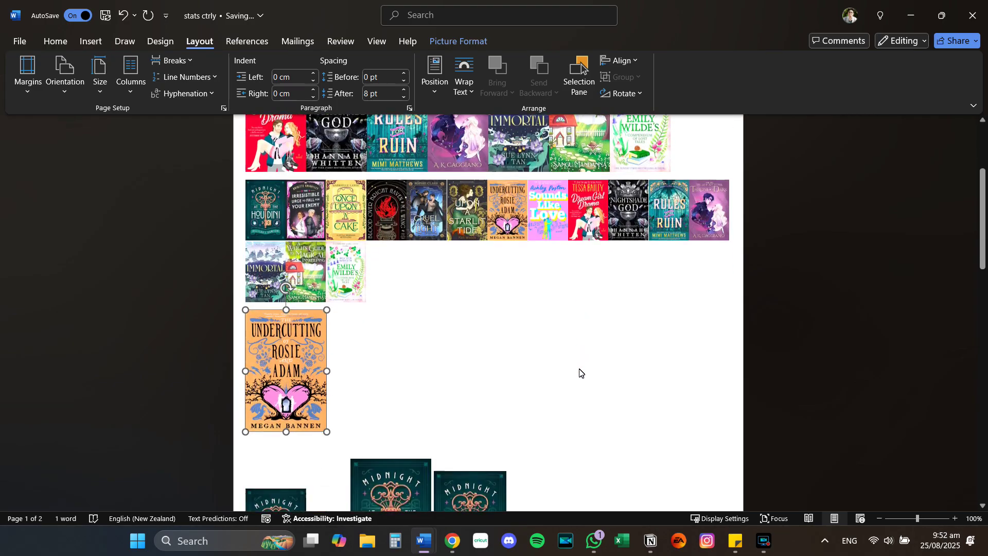
scroll(579, 371, up, 1)
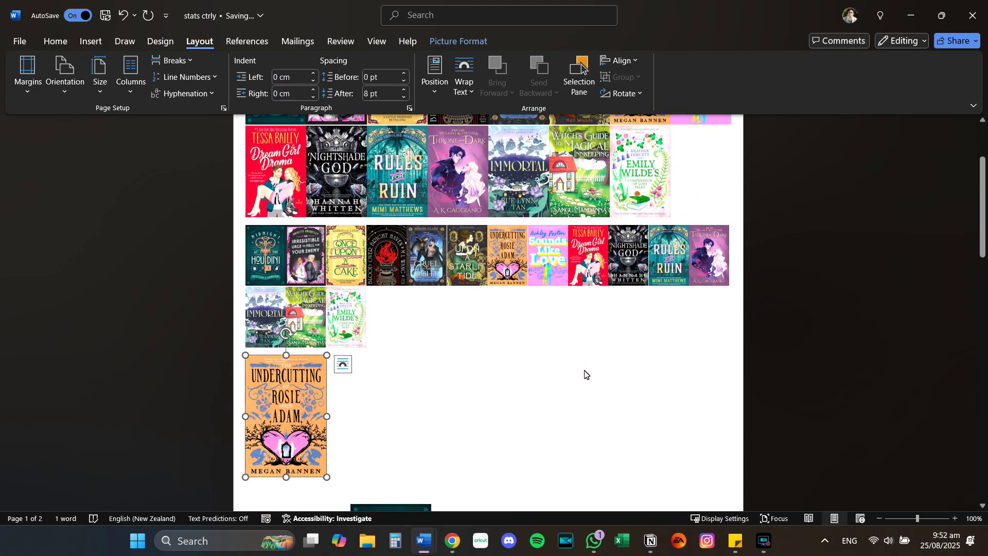
scroll(425, 302, up, 1)
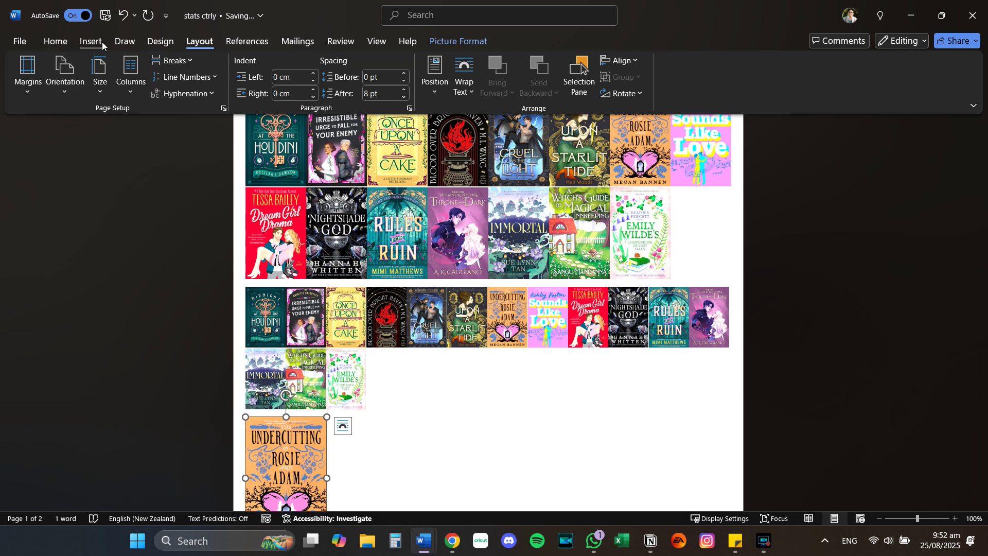
click(53, 41)
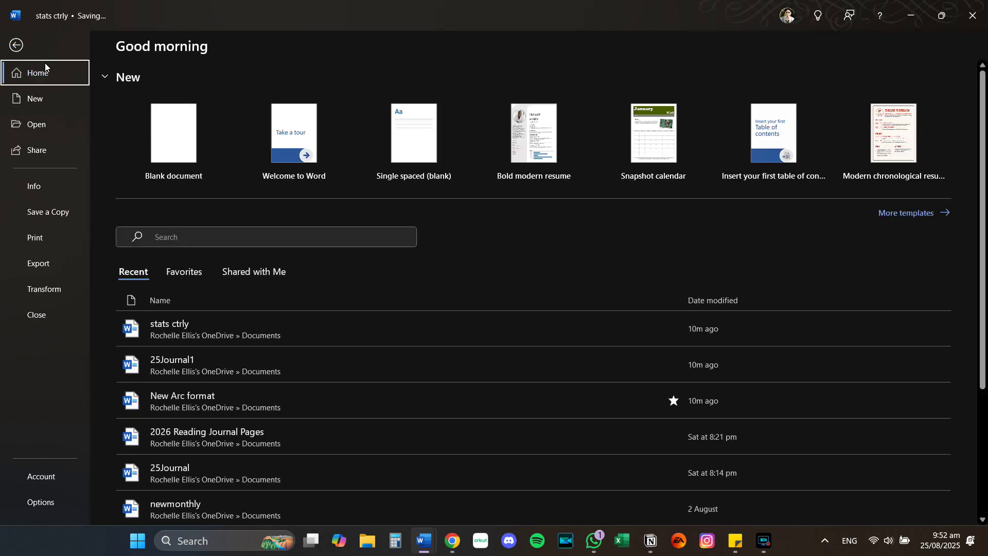
click(16, 45)
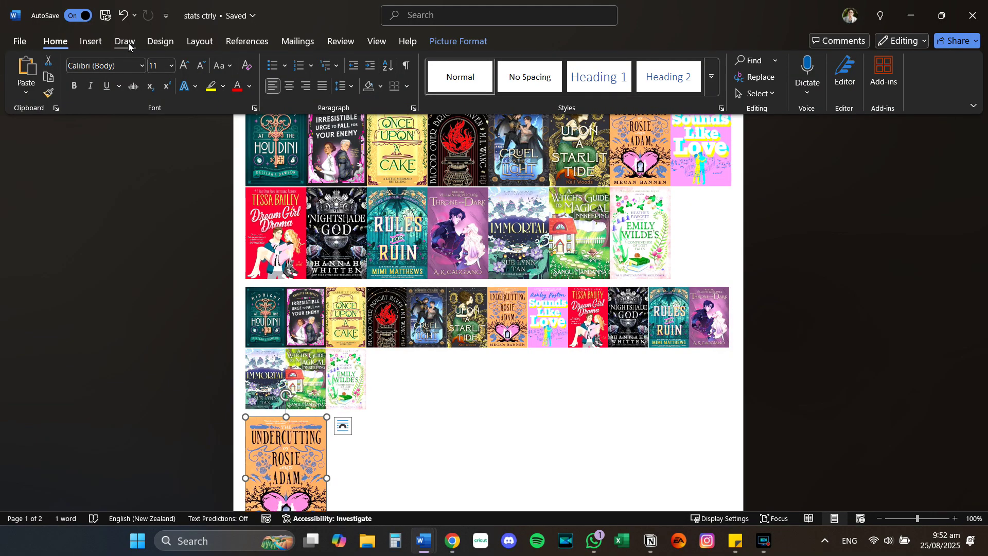
- Print the page on the EPSON ET-2710 Series using the Document - High Quality preset
key(ctrl+p)
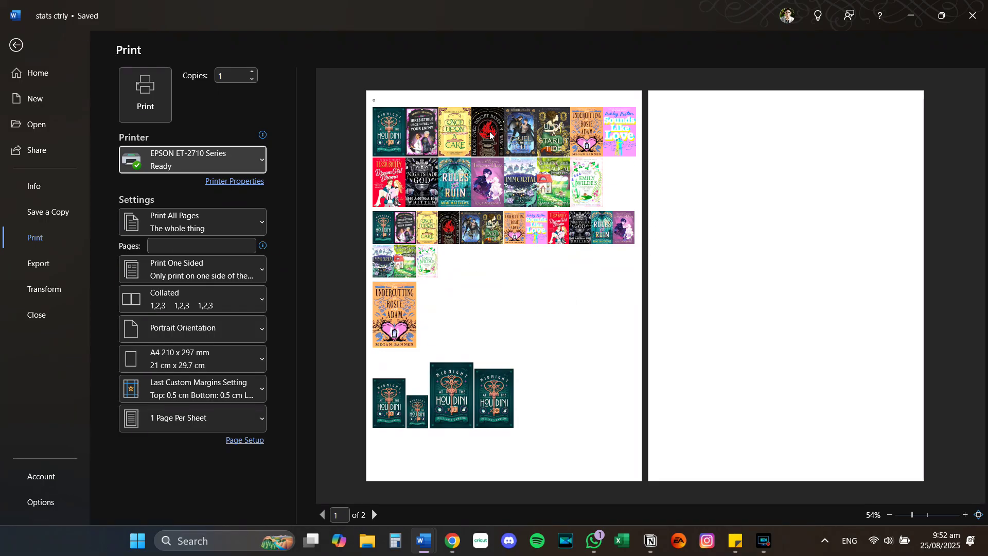
click(238, 182)
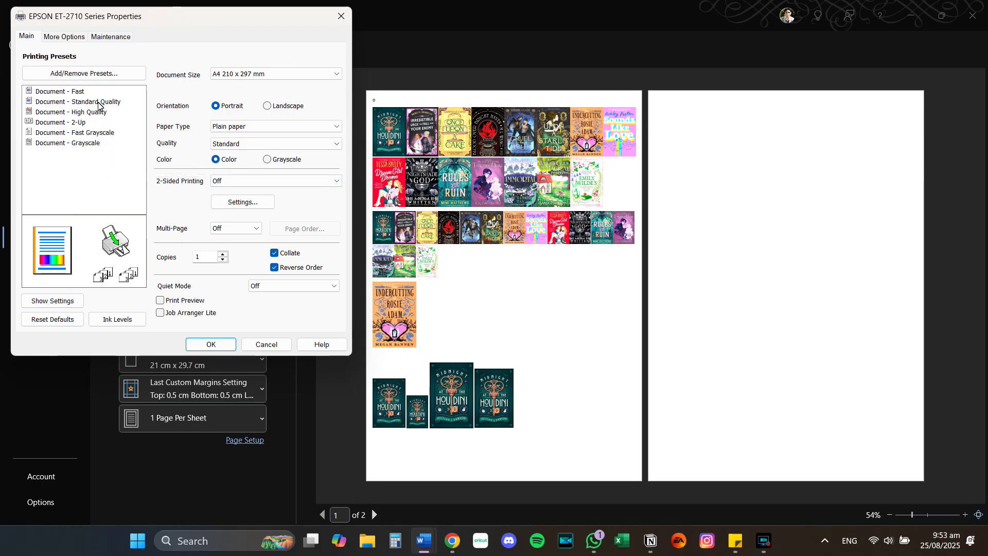
click(112, 112)
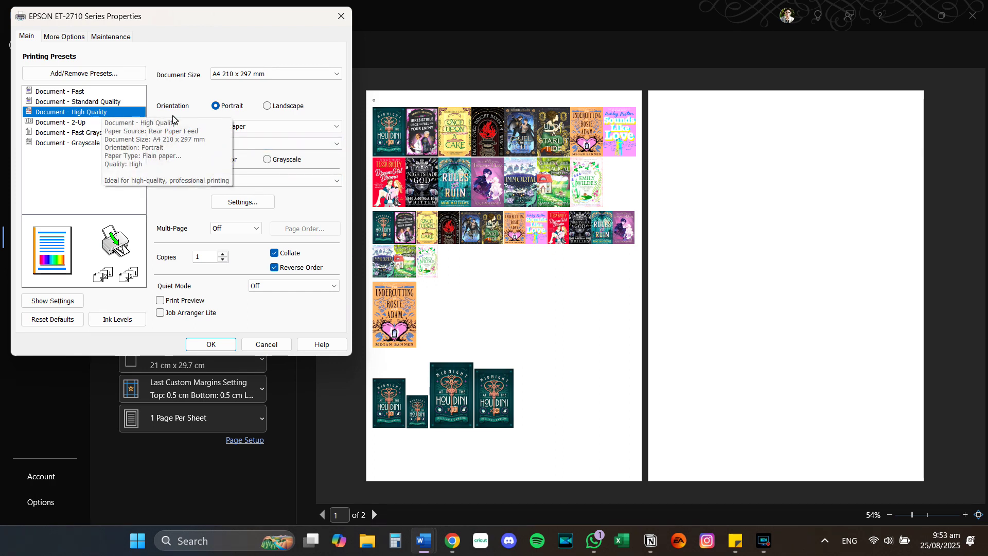
click(223, 344)
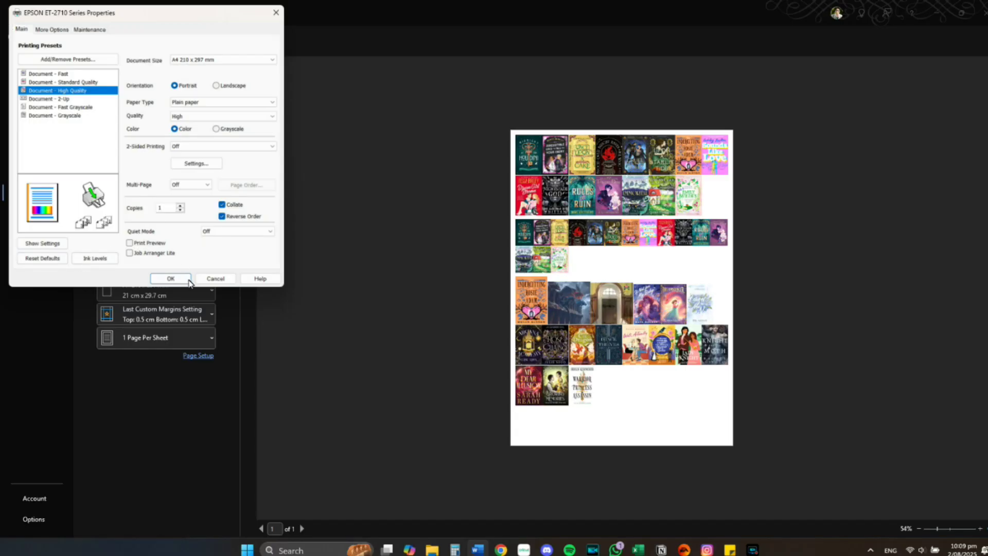
click(182, 278)
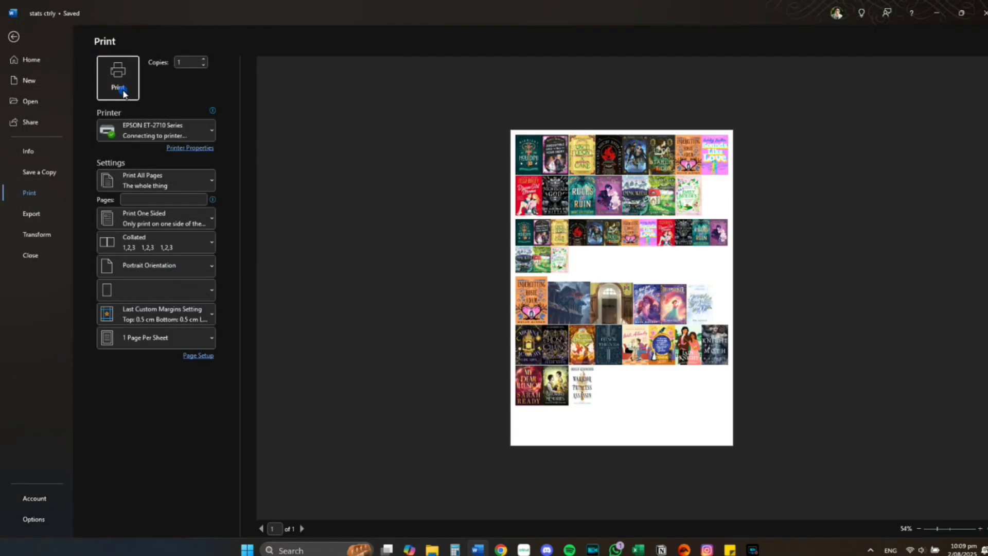